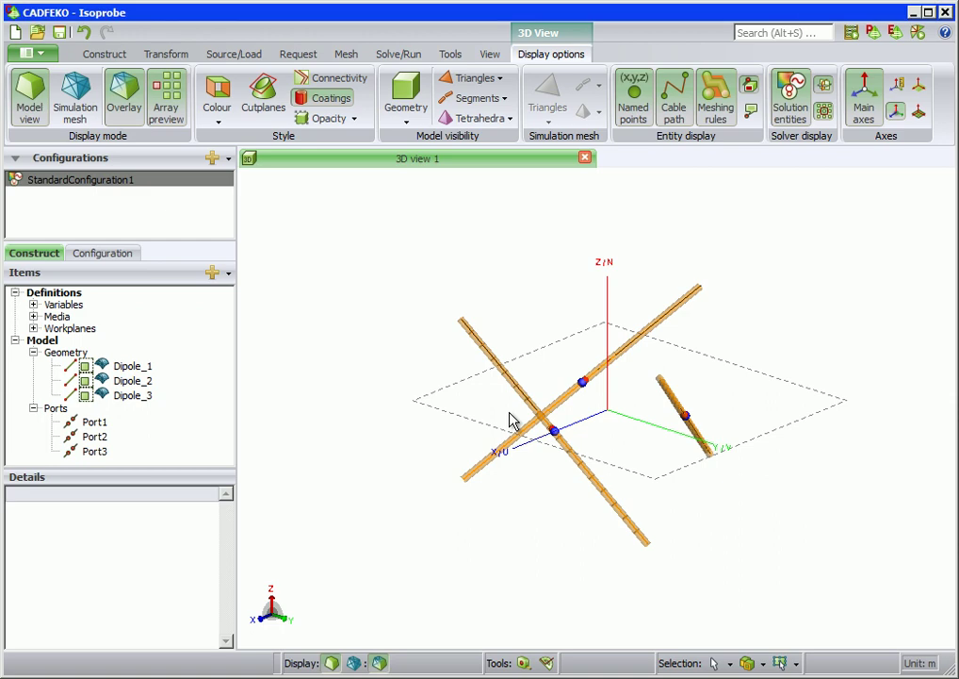
- Orbit the three-dipole probe model to a new viewing angle
drag(615, 428, 540, 429)
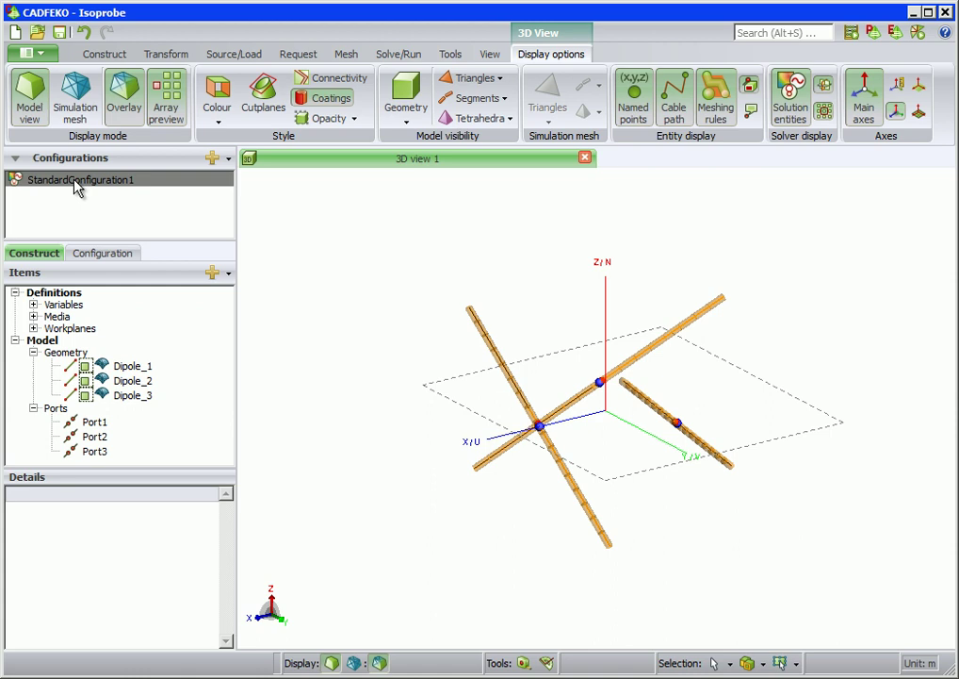
- Show port/load labels in the configuration tree, then inspect Load1's 18e-9 H inductor and the variables
click(103, 256)
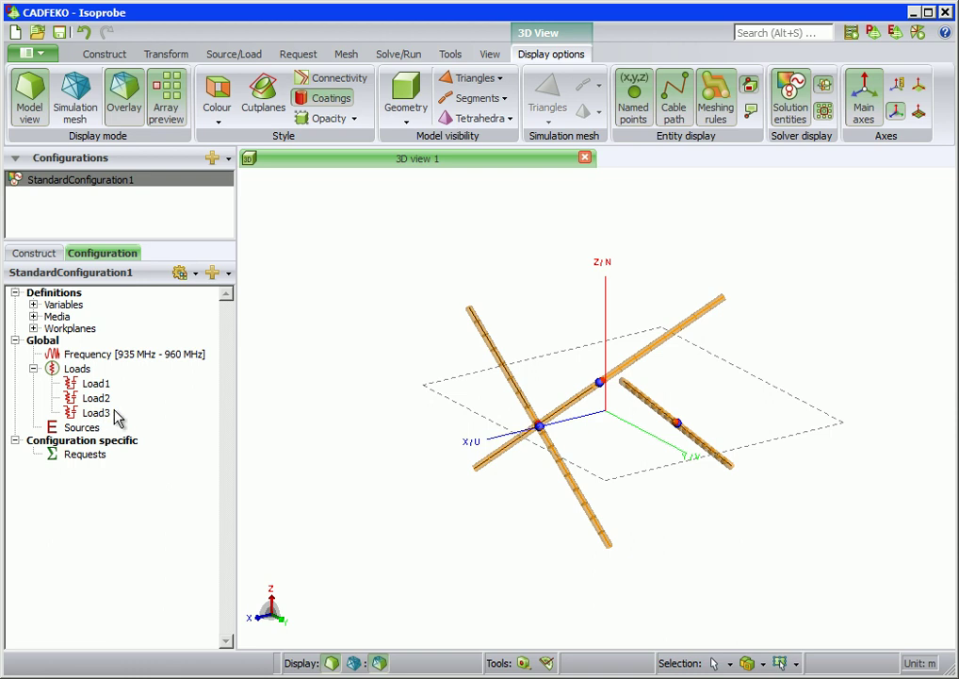
click(752, 112)
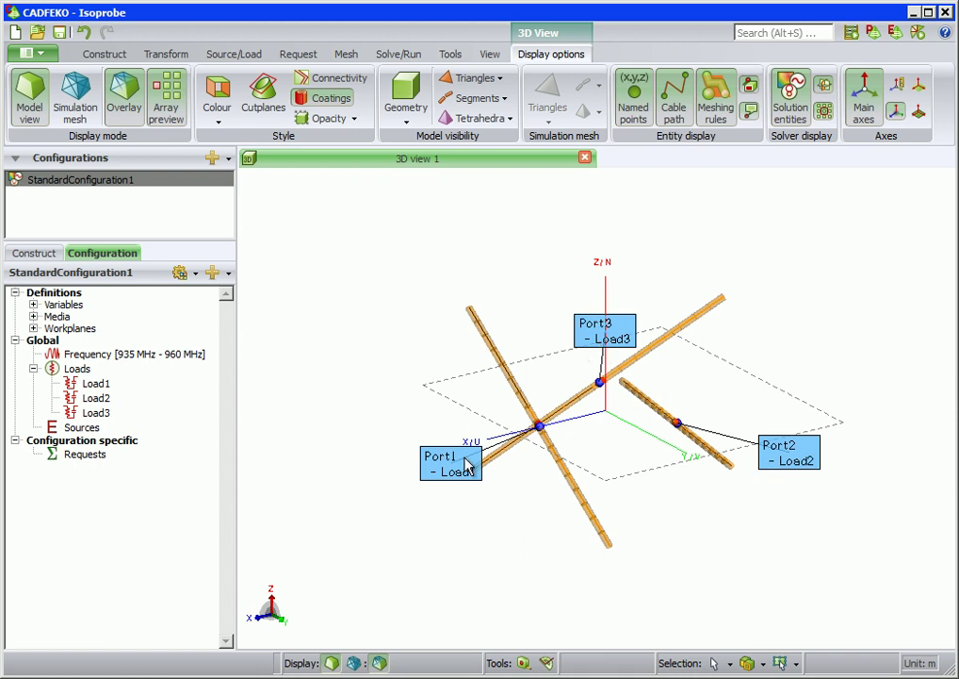
double_click(95, 383)
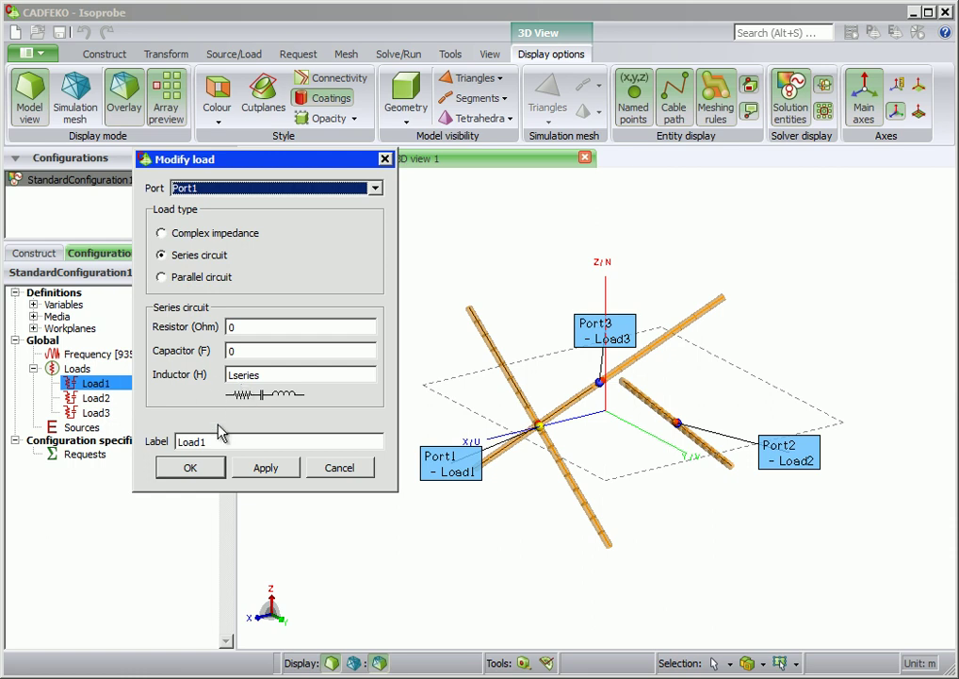
click(193, 469)
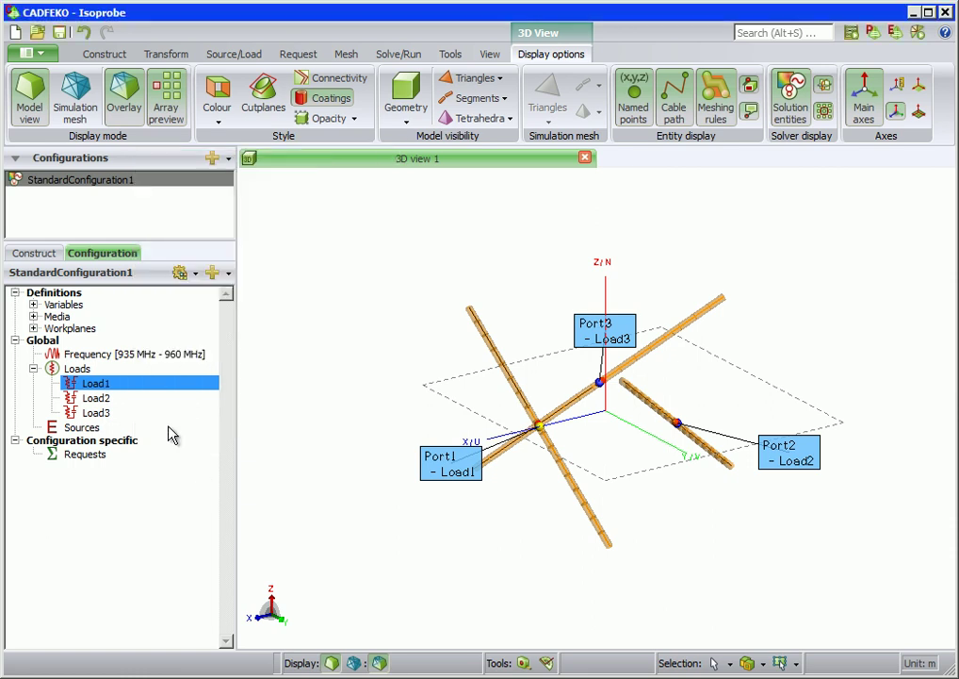
click(33, 305)
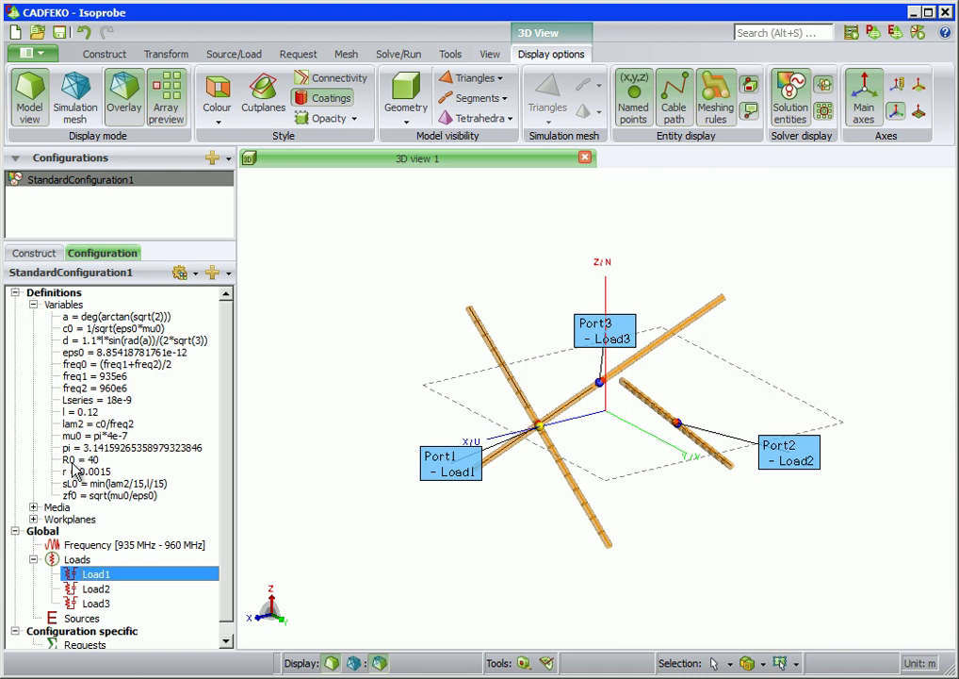
click(33, 304)
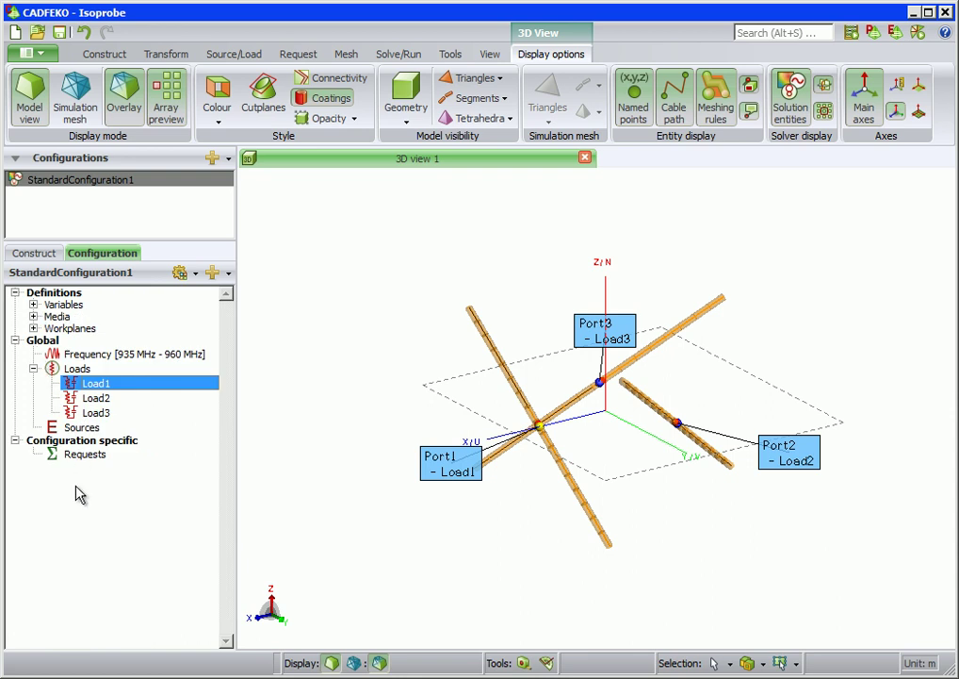
- Start a multiport S-parameter request with three rows set to Port1, Port2 and Port3
right_click(99, 457)
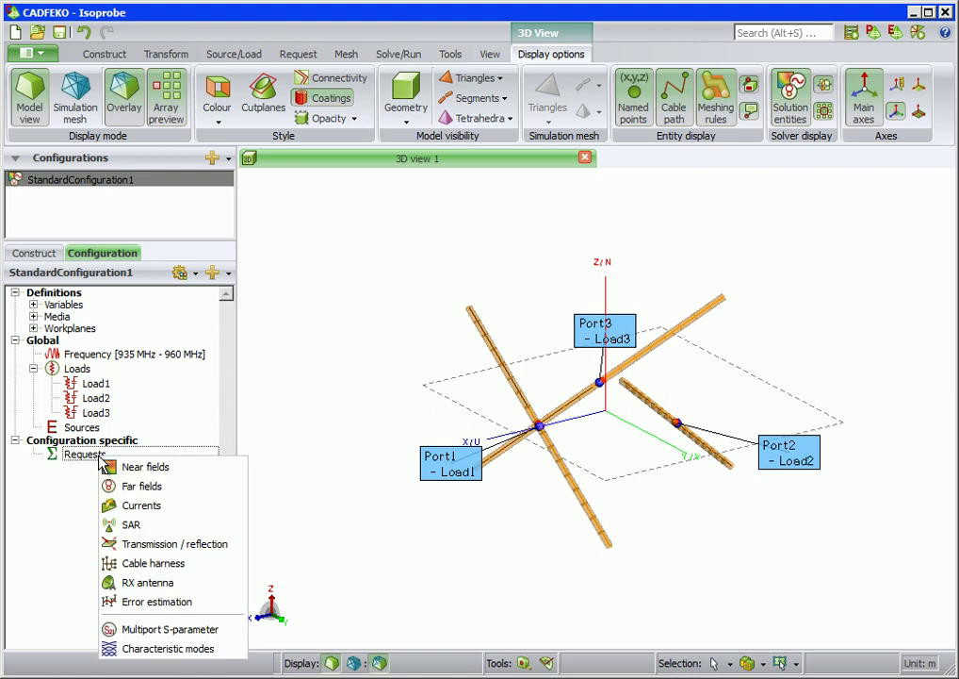
click(157, 629)
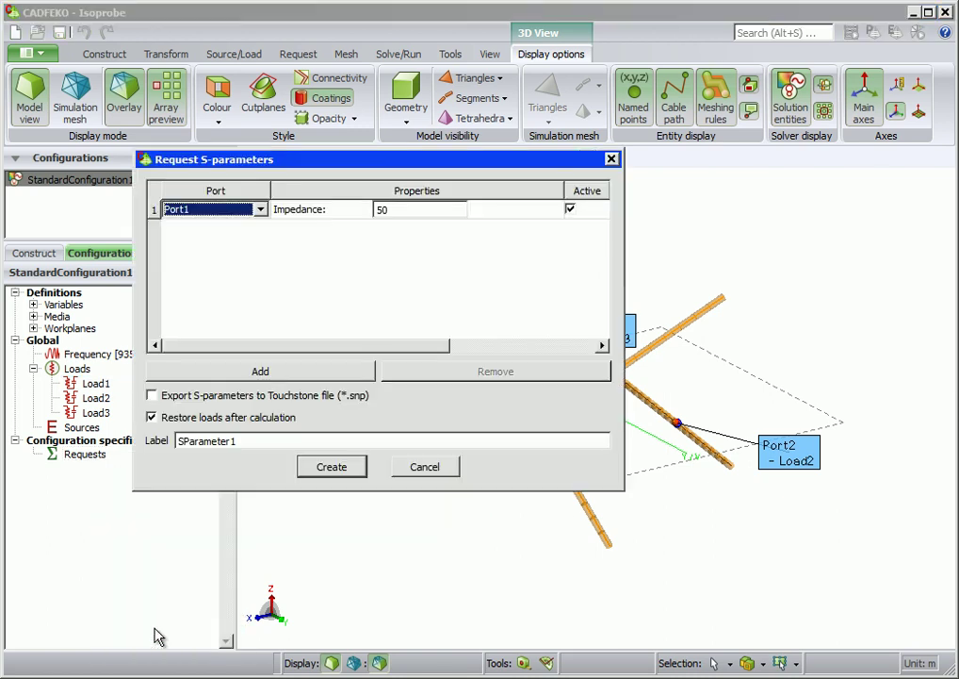
click(228, 374)
click(228, 374)
click(261, 228)
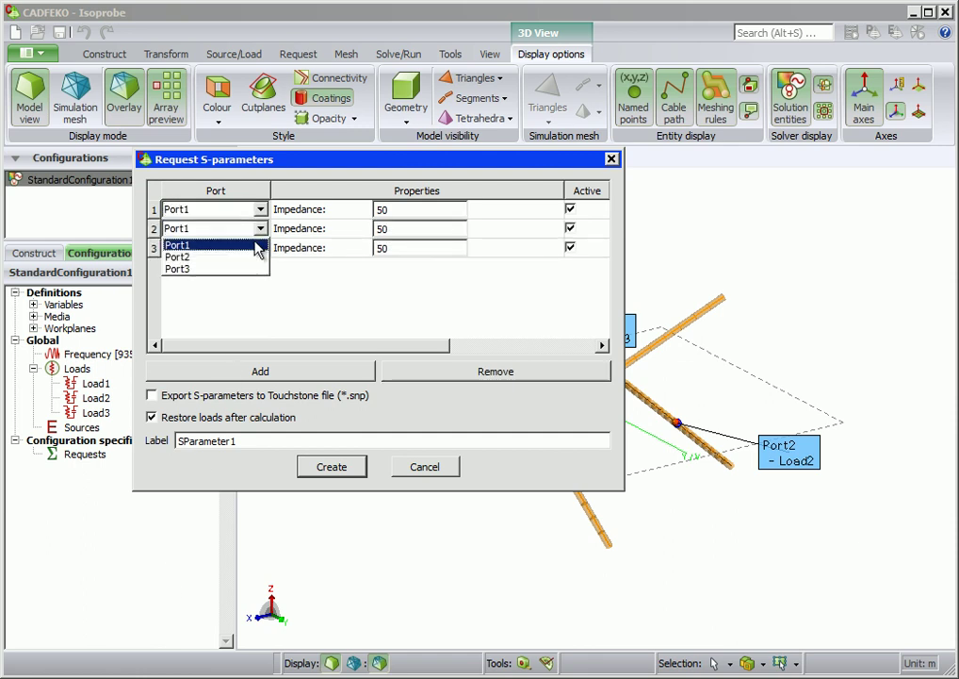
click(247, 260)
click(261, 248)
click(250, 286)
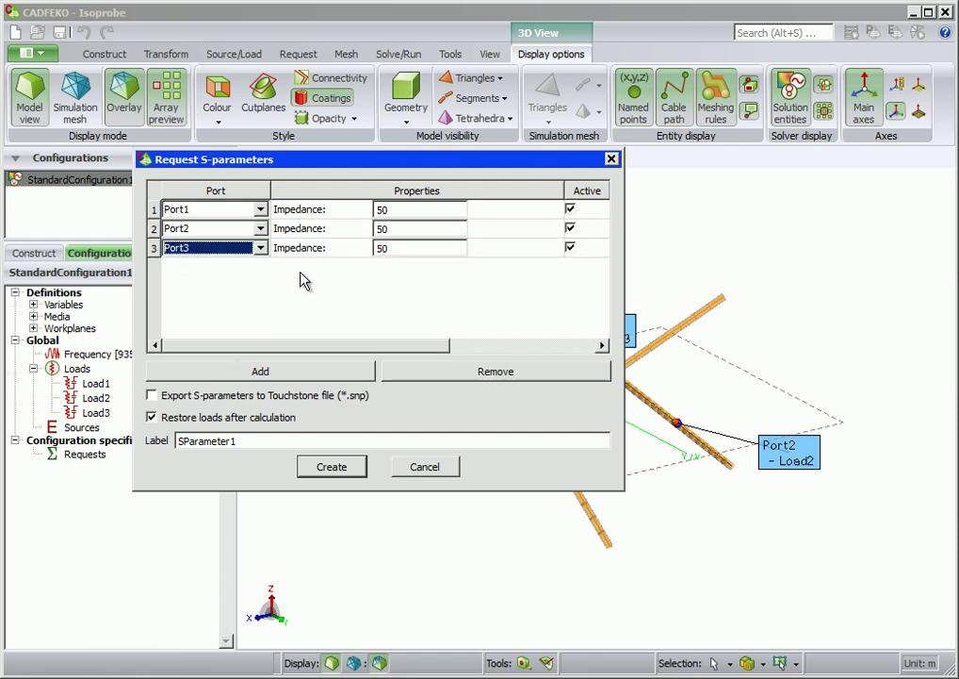
- Set each port's reference impedance to R0 and create the request
double_click(420, 213)
text(R0)
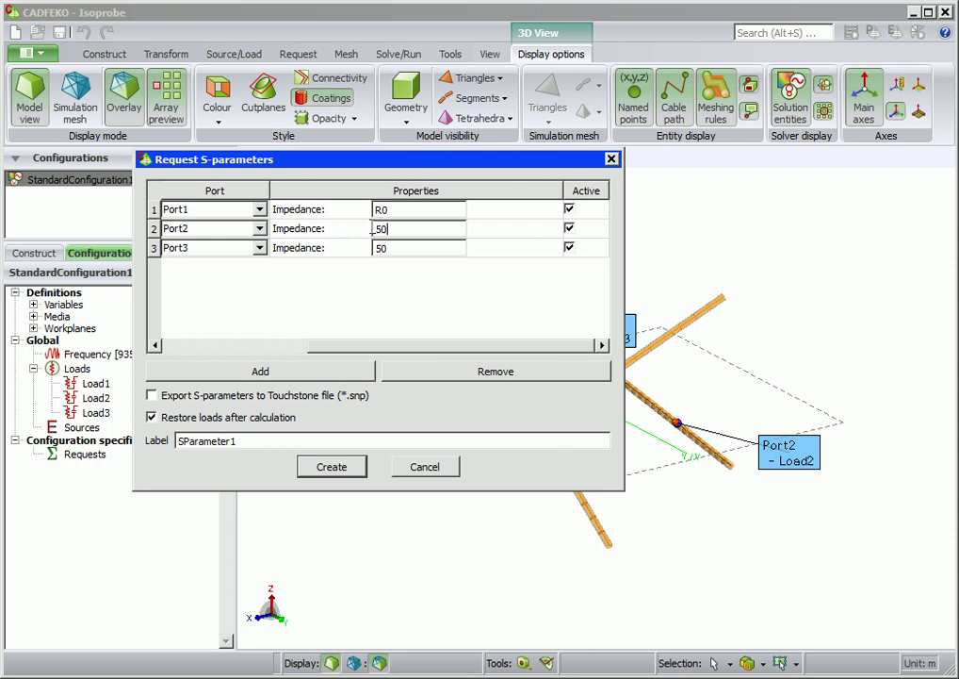
key(Tab)
text(R0)
double_click(377, 249)
text(R0)
click(332, 466)
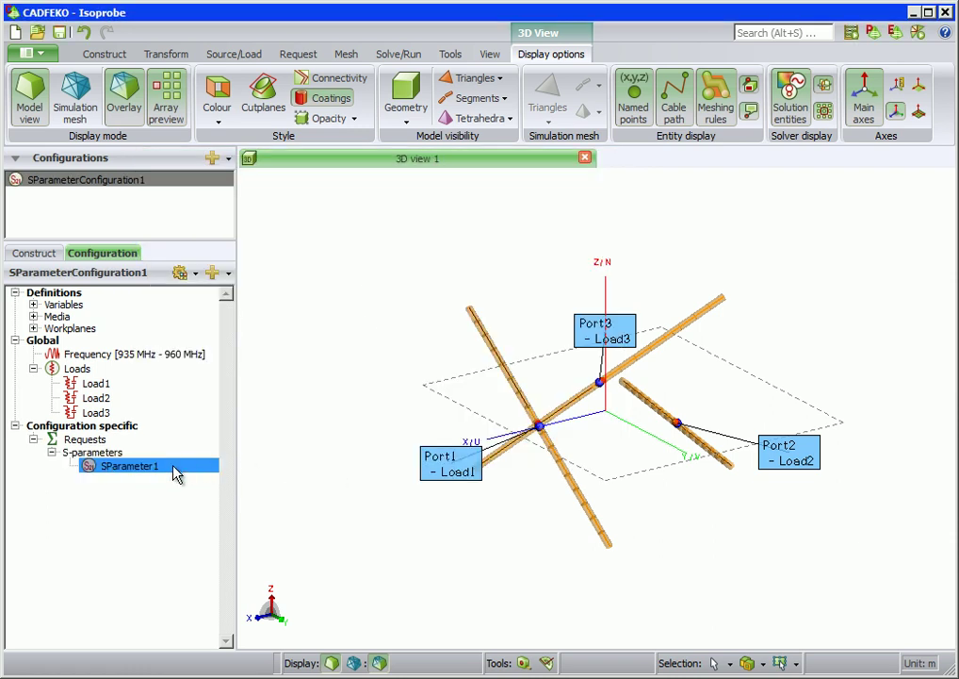
- Rename the SParameter1 request to SP_R0
right_click(176, 474)
click(185, 525)
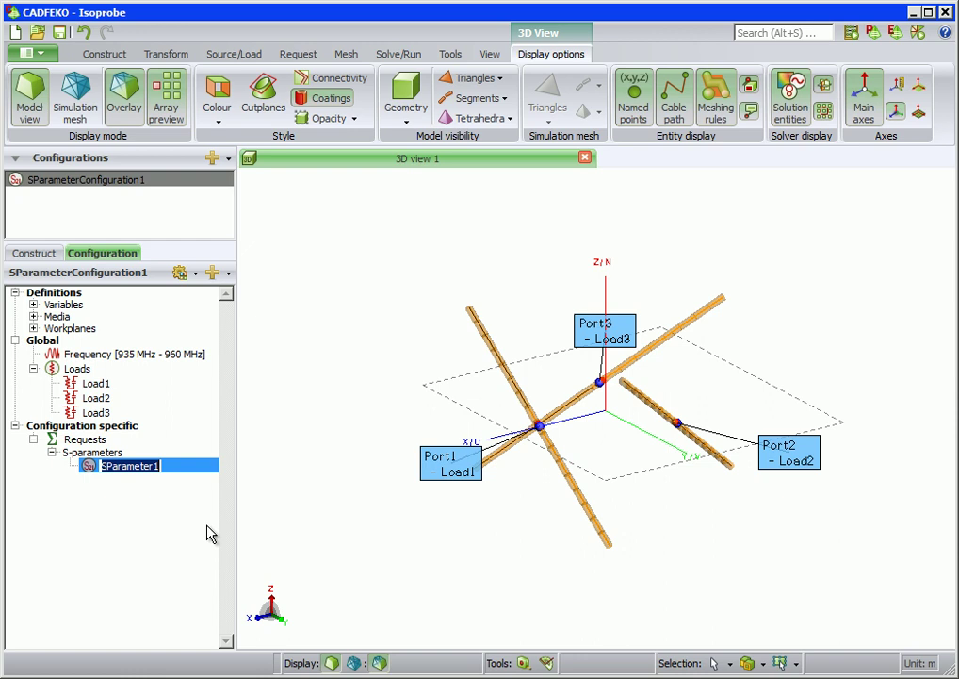
text(SP_R0)
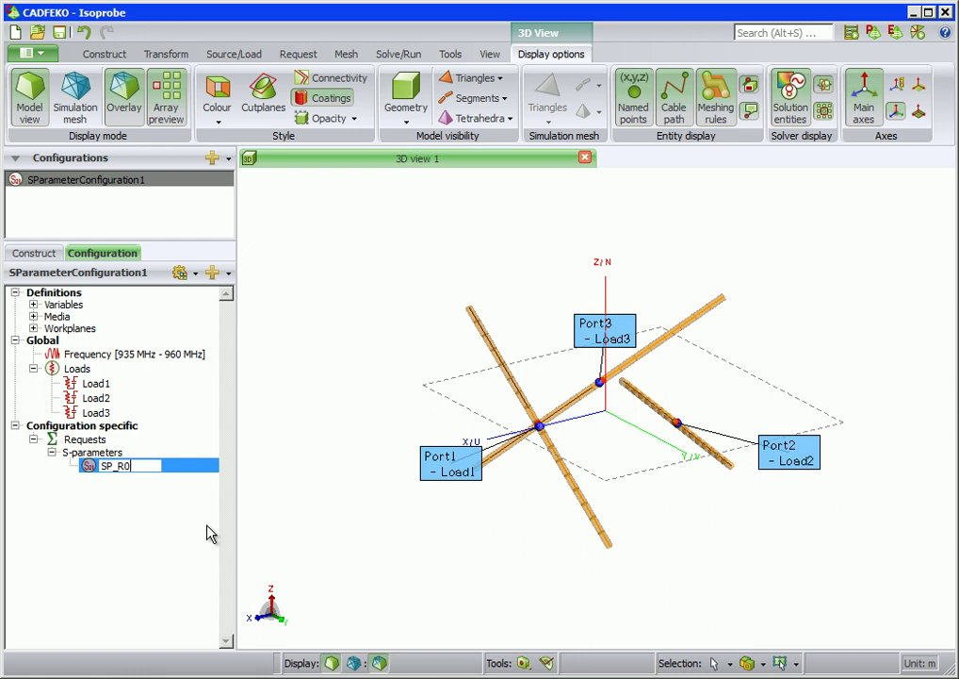
key(Return)
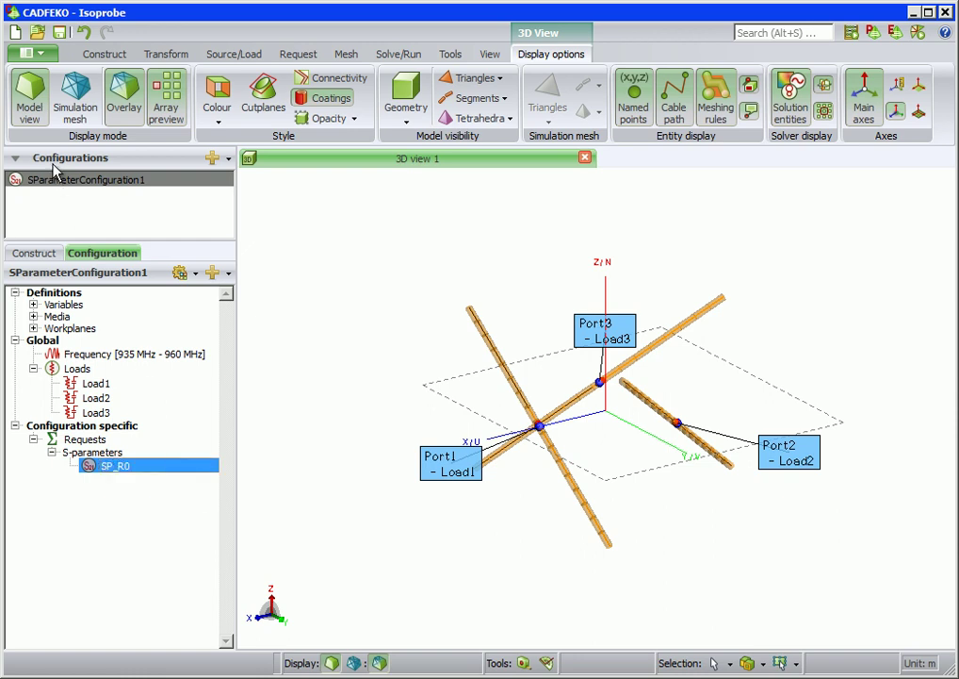
- Rename the S-parameter configuration to SP_R0_Configuration
right_click(107, 187)
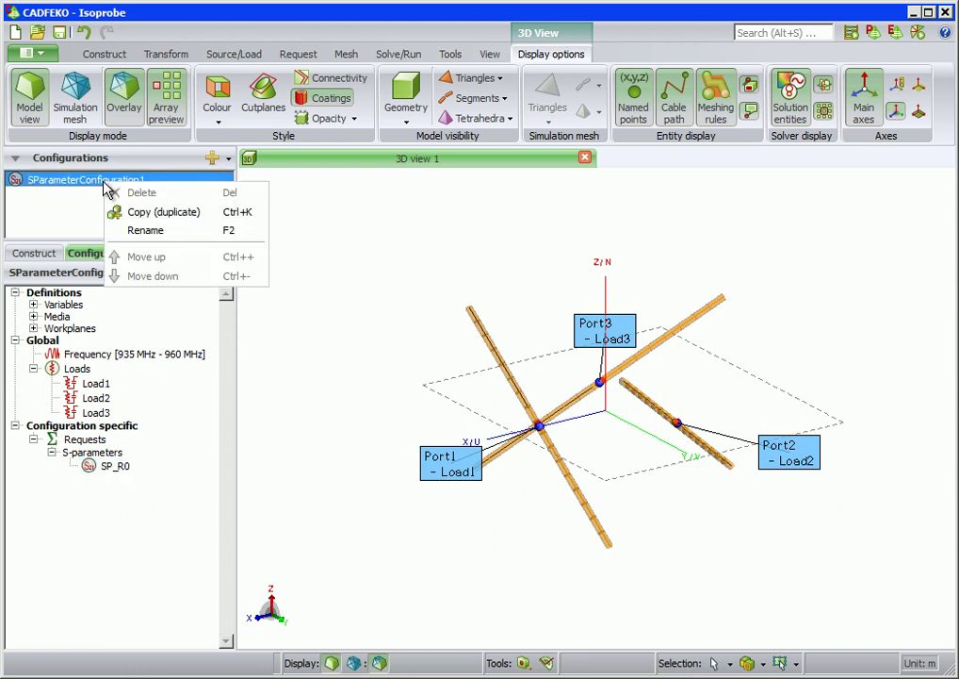
click(141, 231)
text(SP)
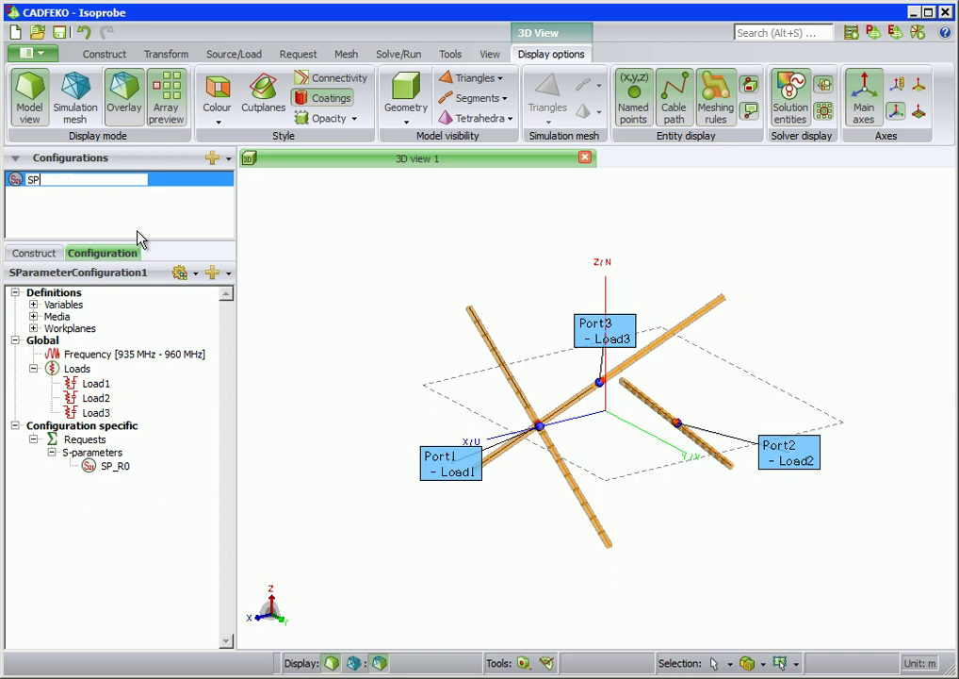
text(_R0_Configuration)
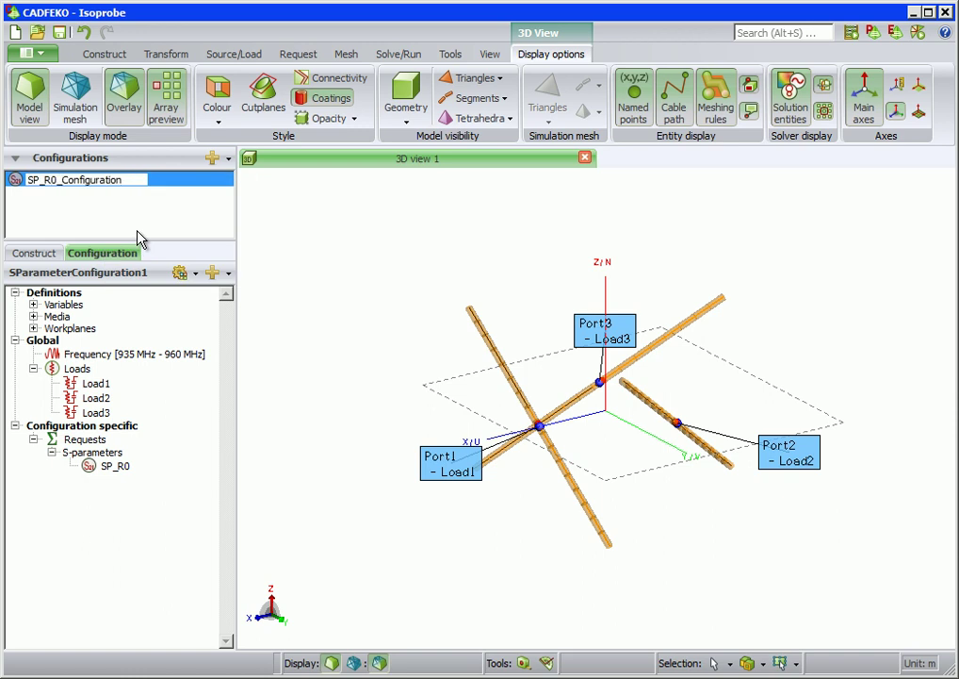
key(Return)
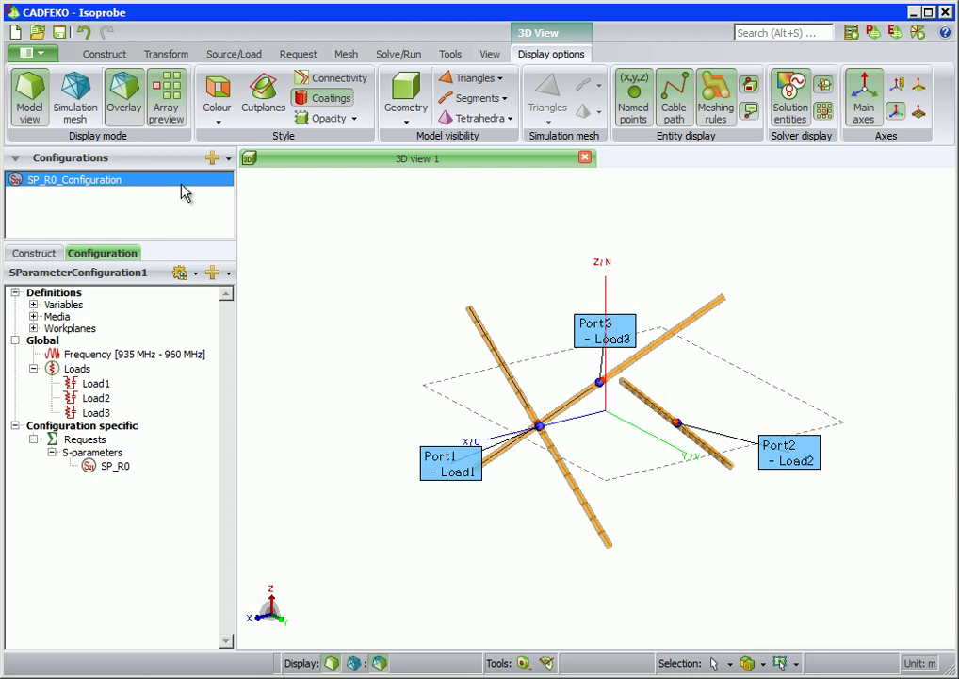
- Add a standard configuration and rename it from StandardConfiguration2 to Dipole_1
click(224, 159)
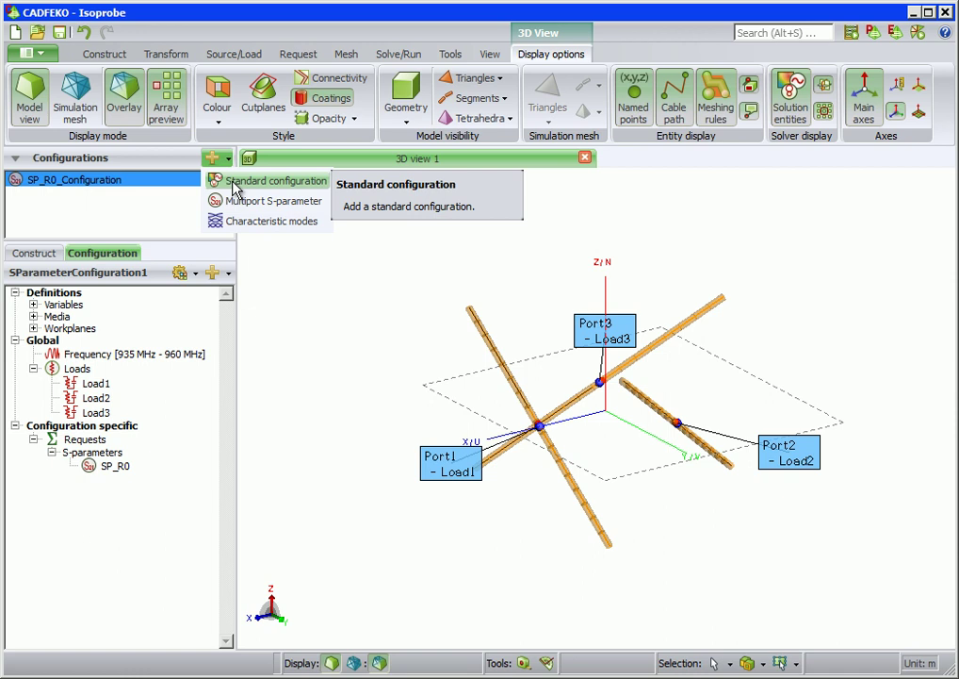
click(235, 186)
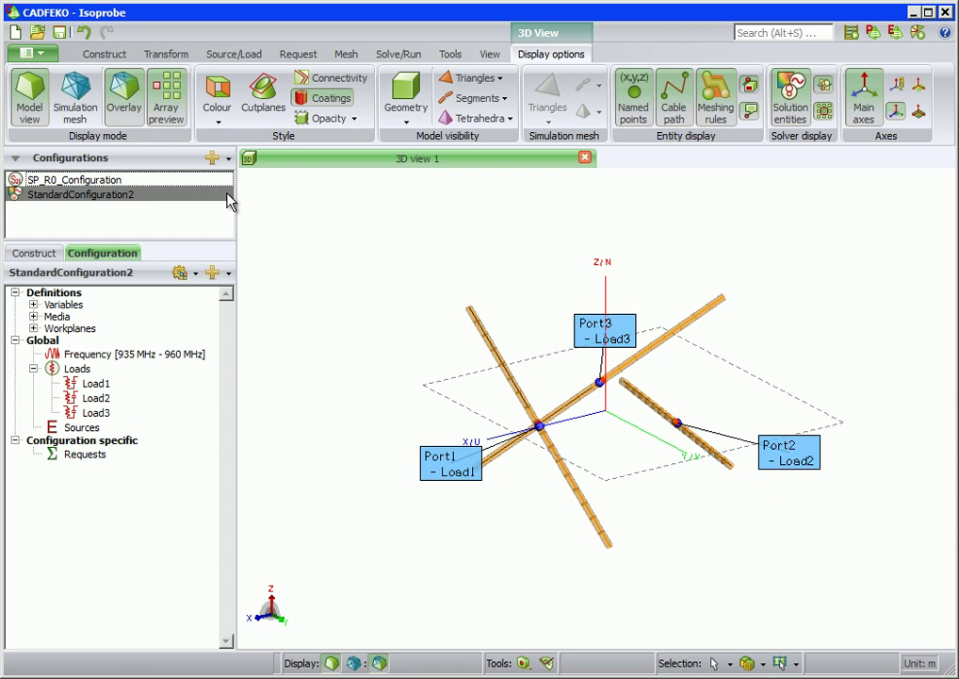
right_click(182, 198)
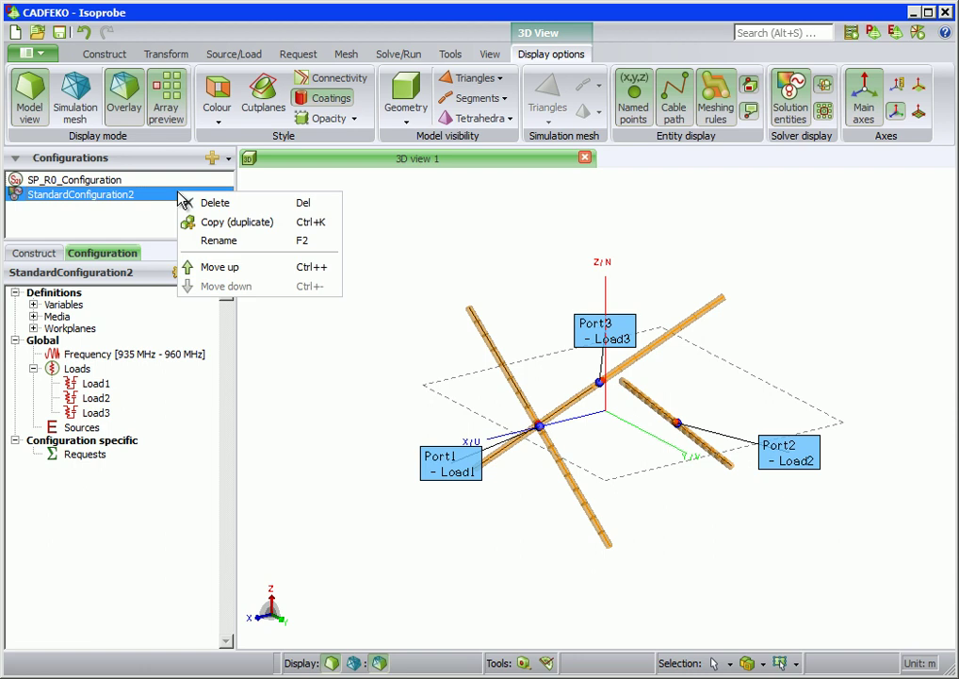
click(194, 240)
text(Dipol)
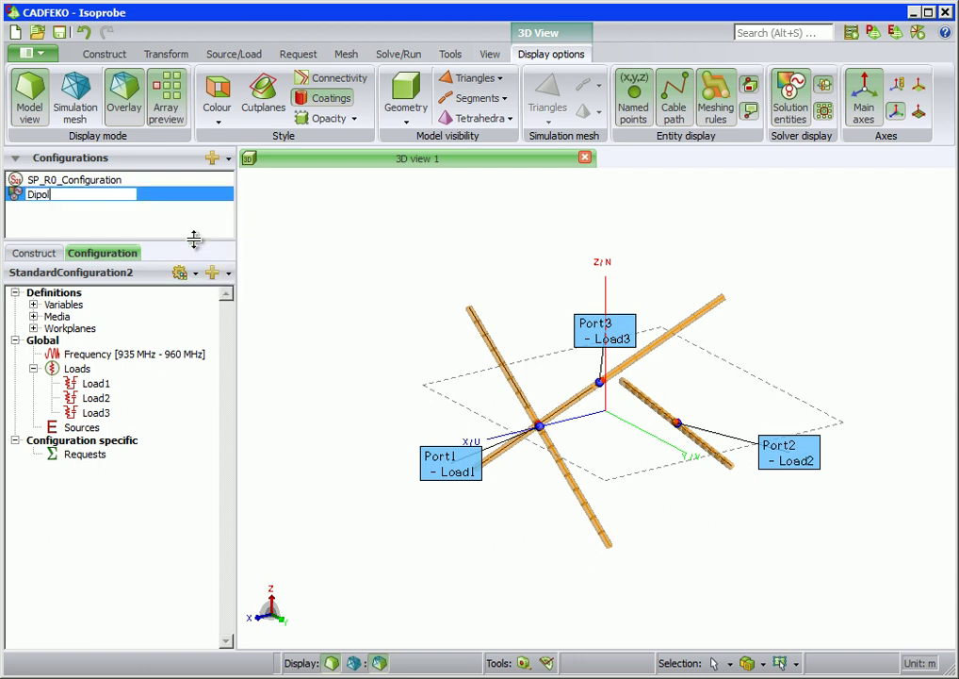
text(e_1)
key(Return)
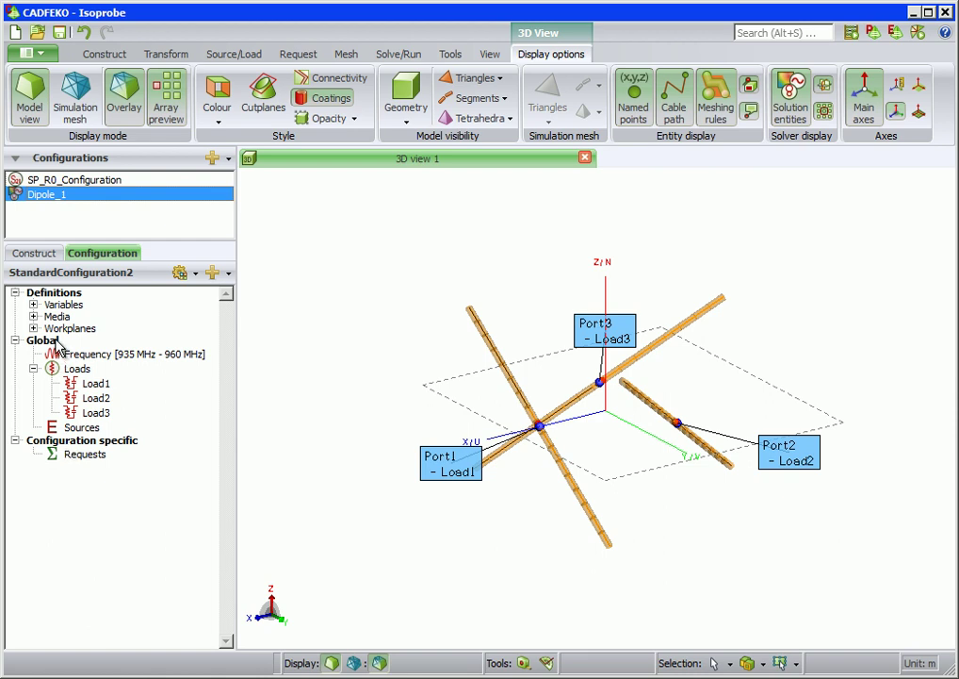
- Make frequency, loads and sources each configuration-specific for Dipole_1
click(190, 274)
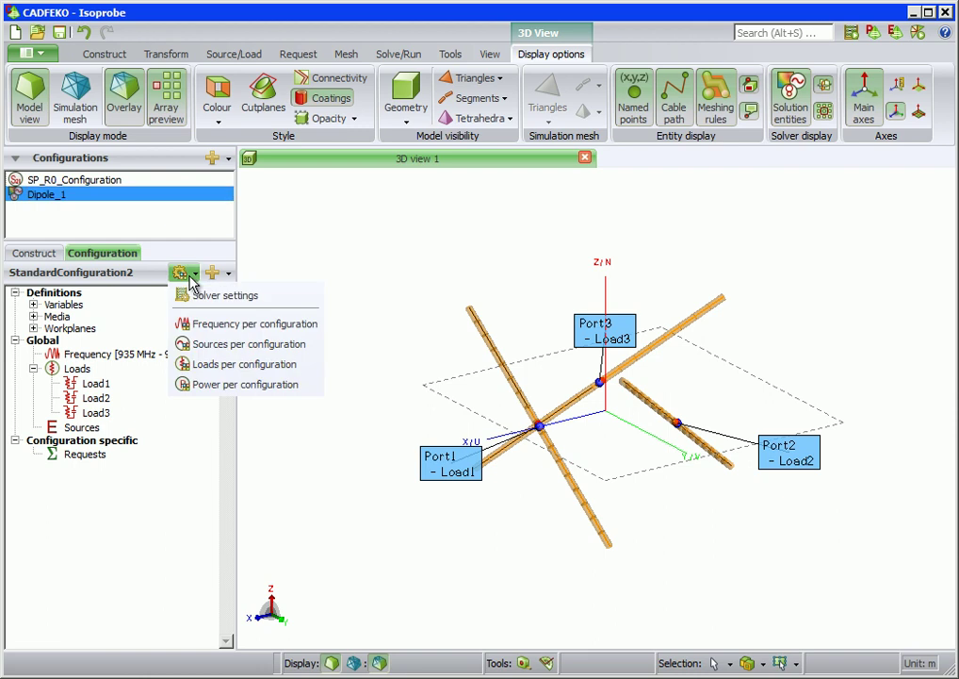
click(202, 325)
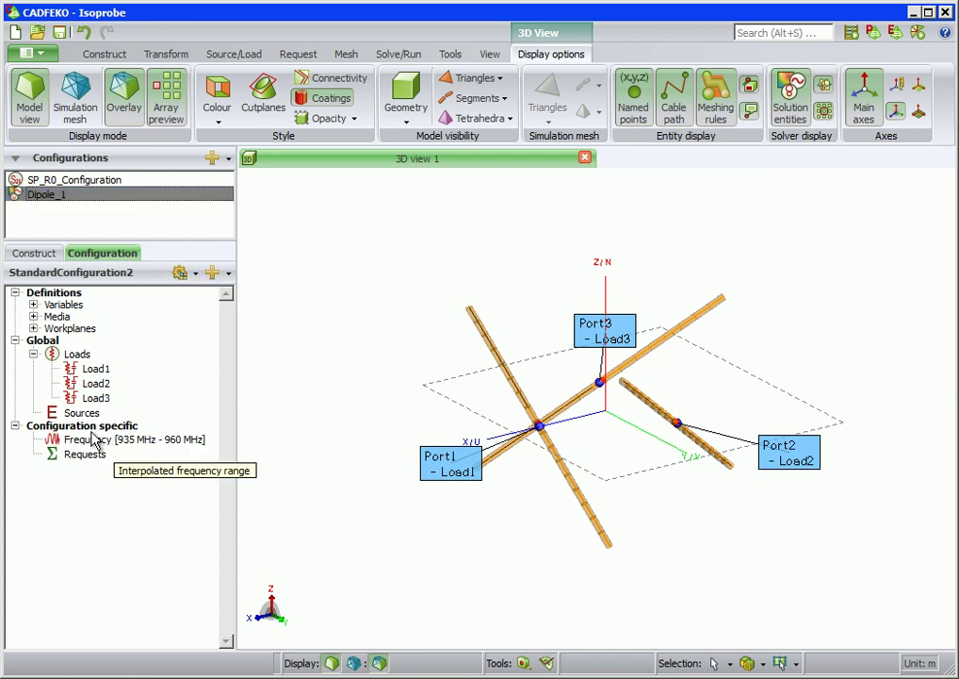
click(182, 273)
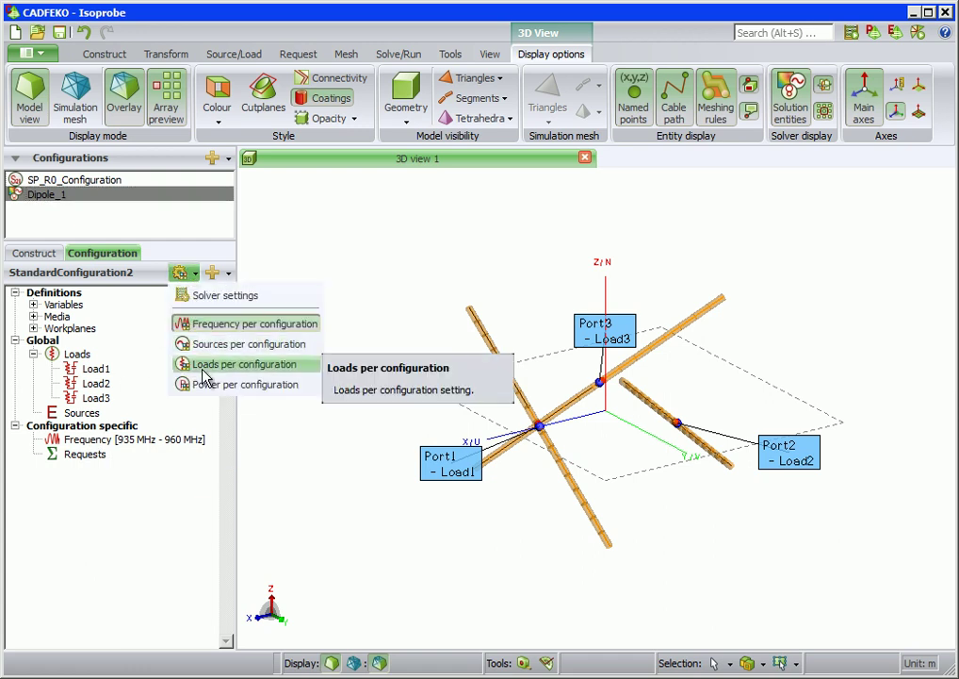
click(226, 364)
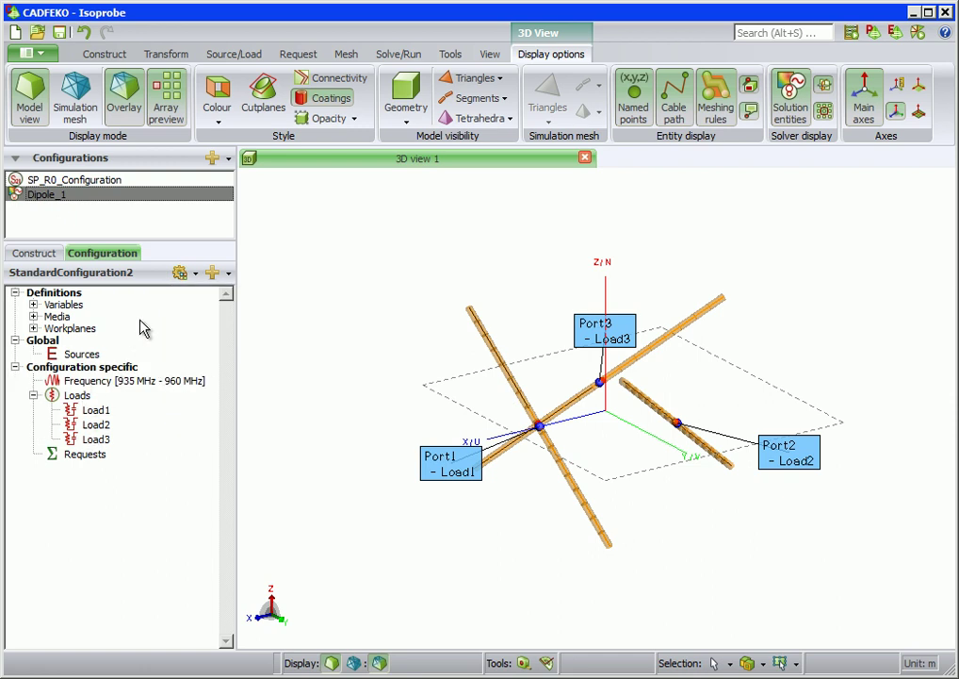
click(195, 274)
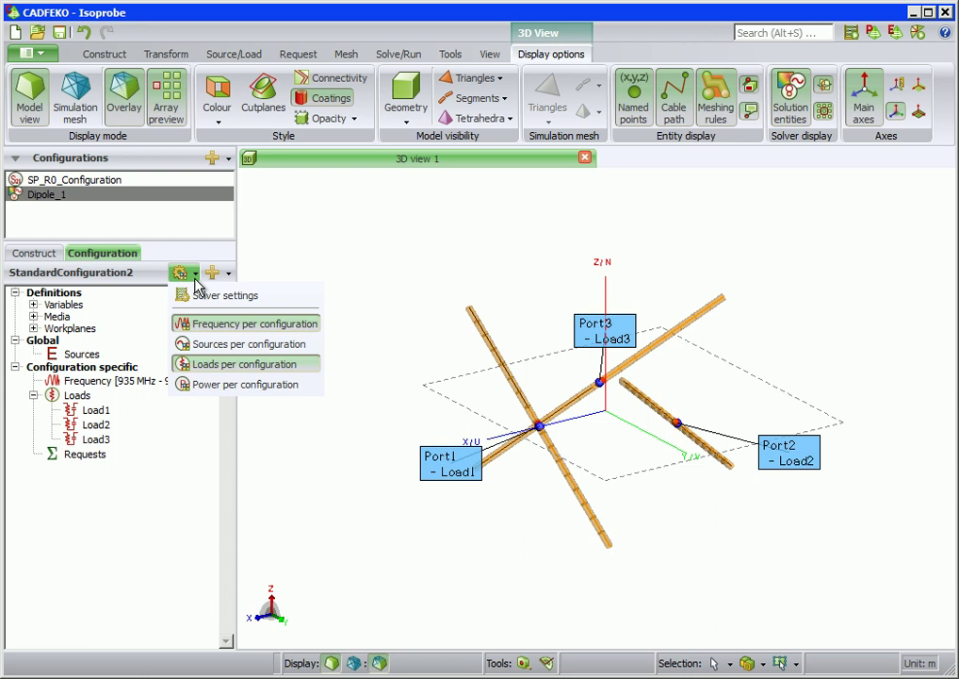
click(198, 351)
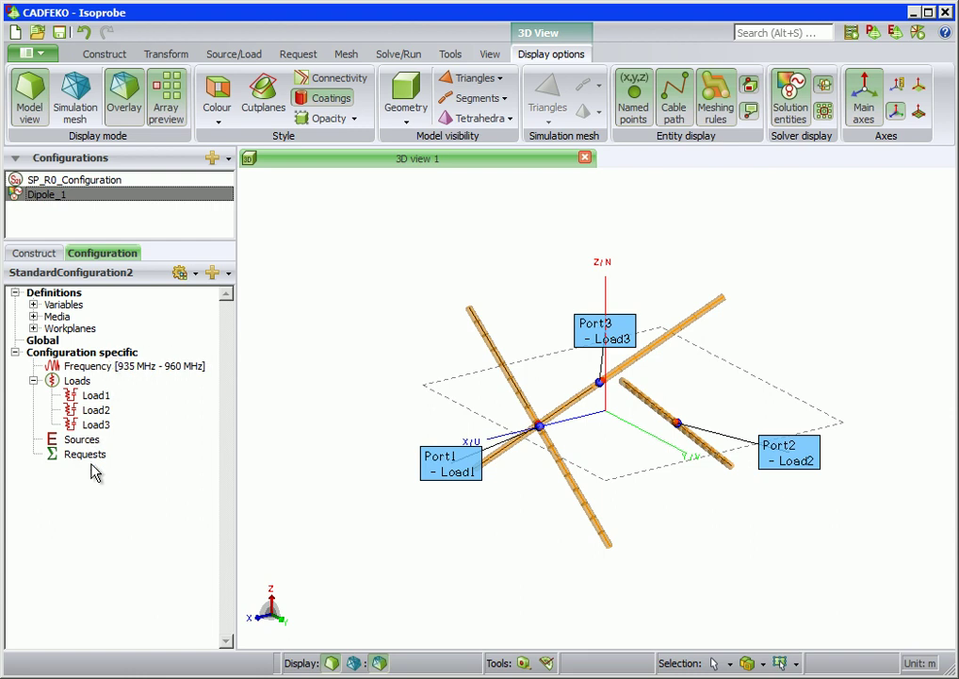
- Switch Dipole_1's frequency to 11 linearly spaced discrete points from freq1 to freq2
double_click(130, 374)
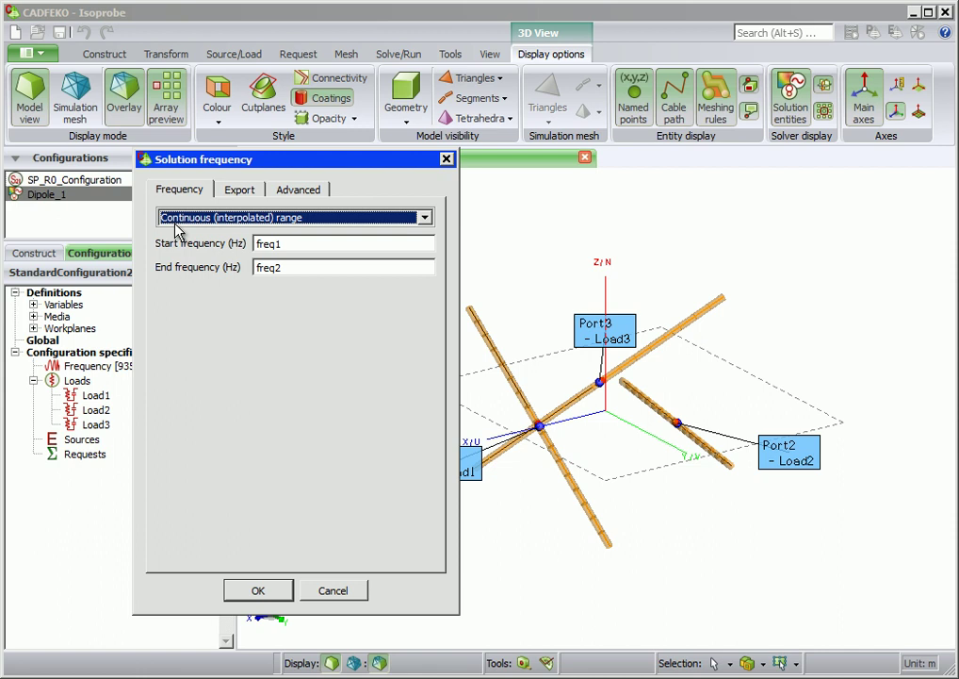
click(315, 222)
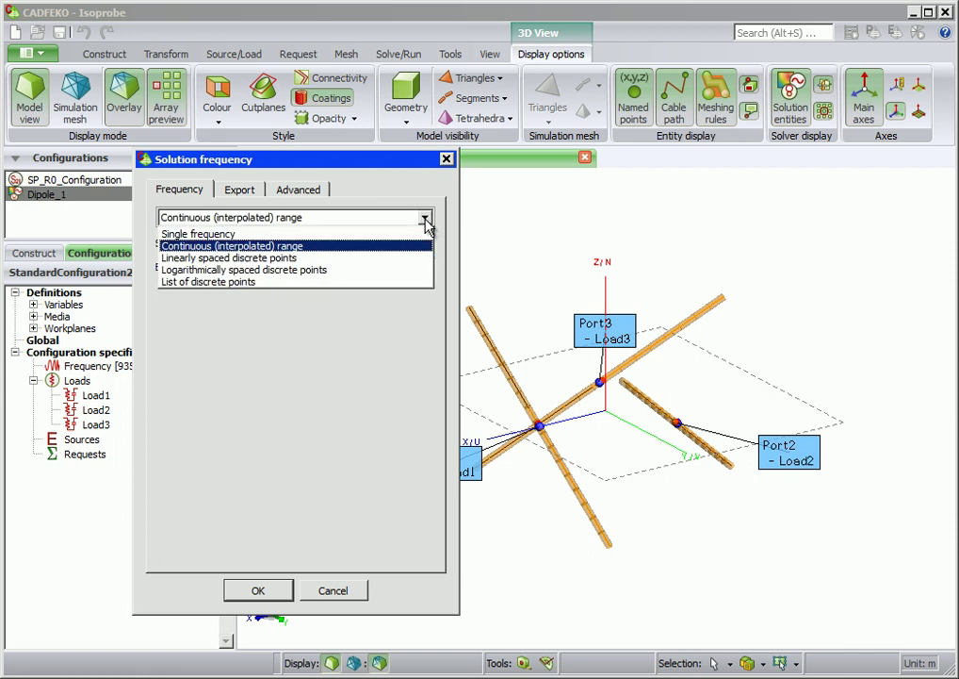
click(320, 258)
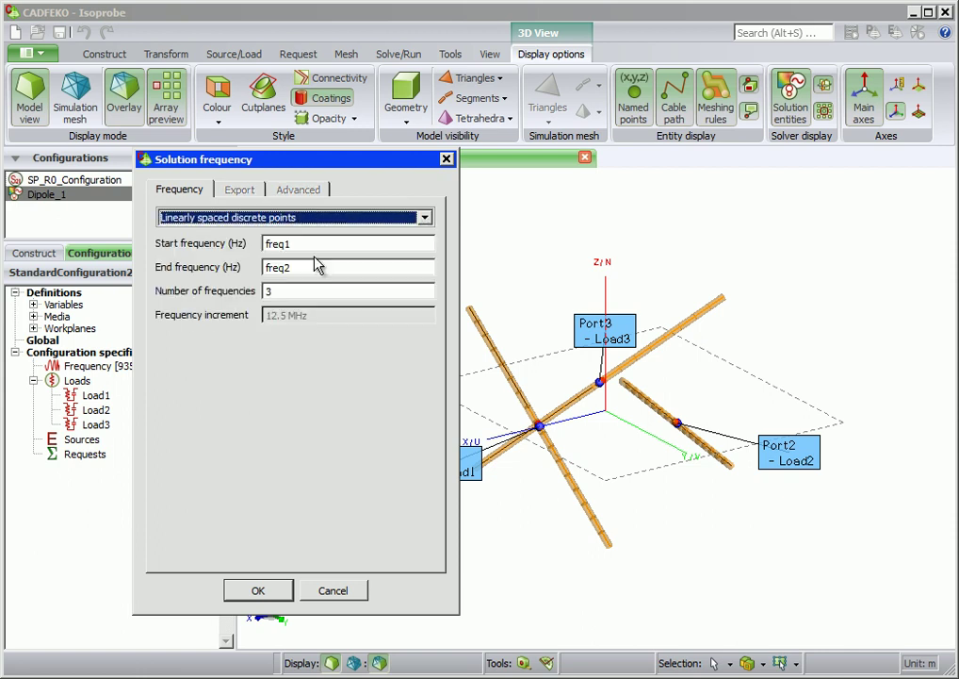
double_click(271, 291)
text(1)
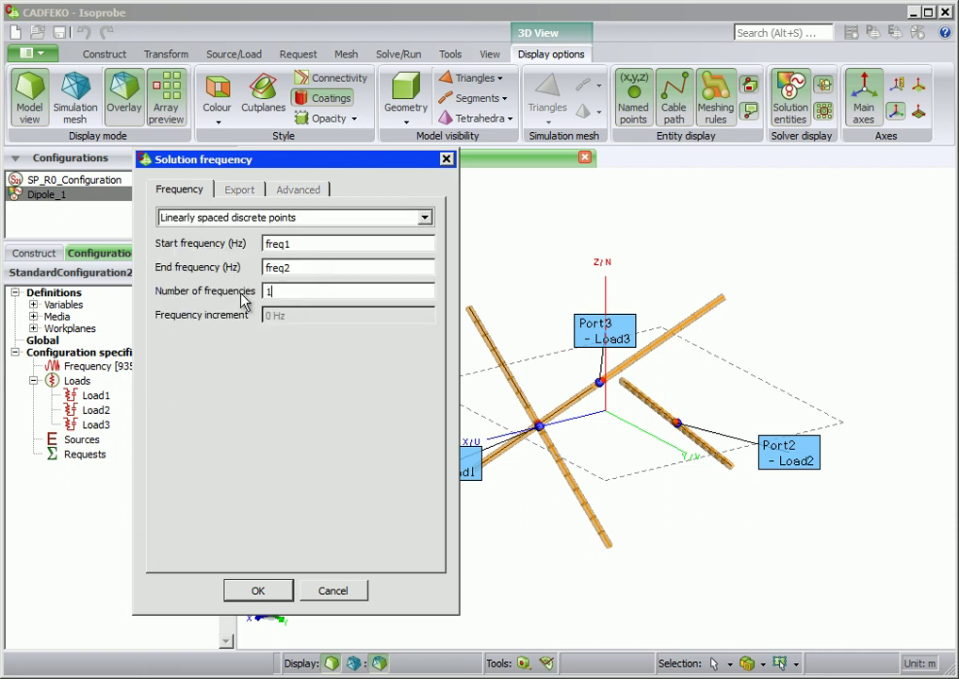
text(1)
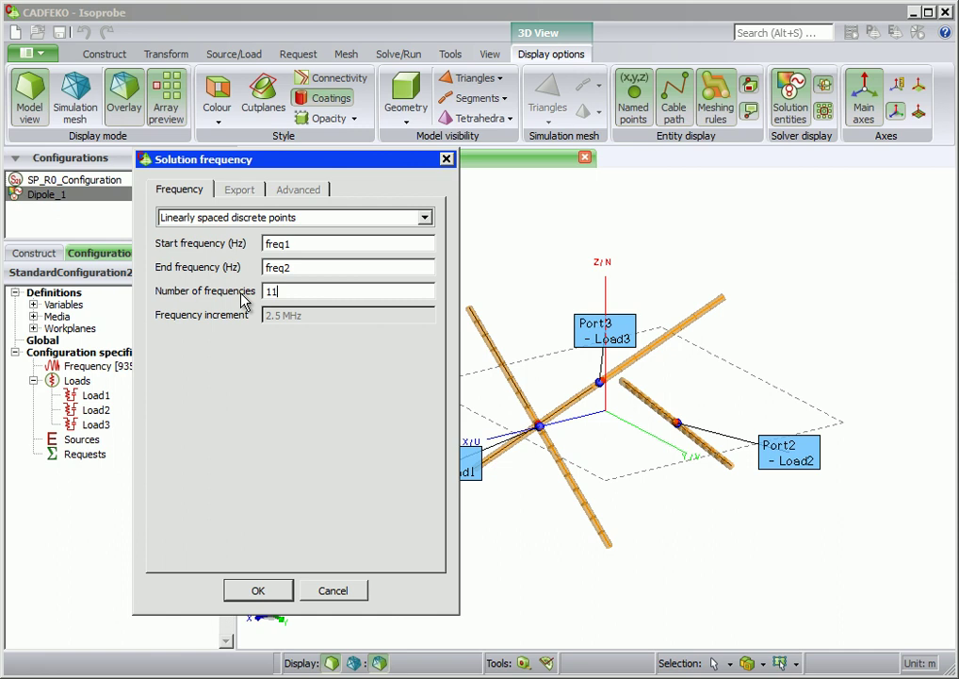
click(255, 592)
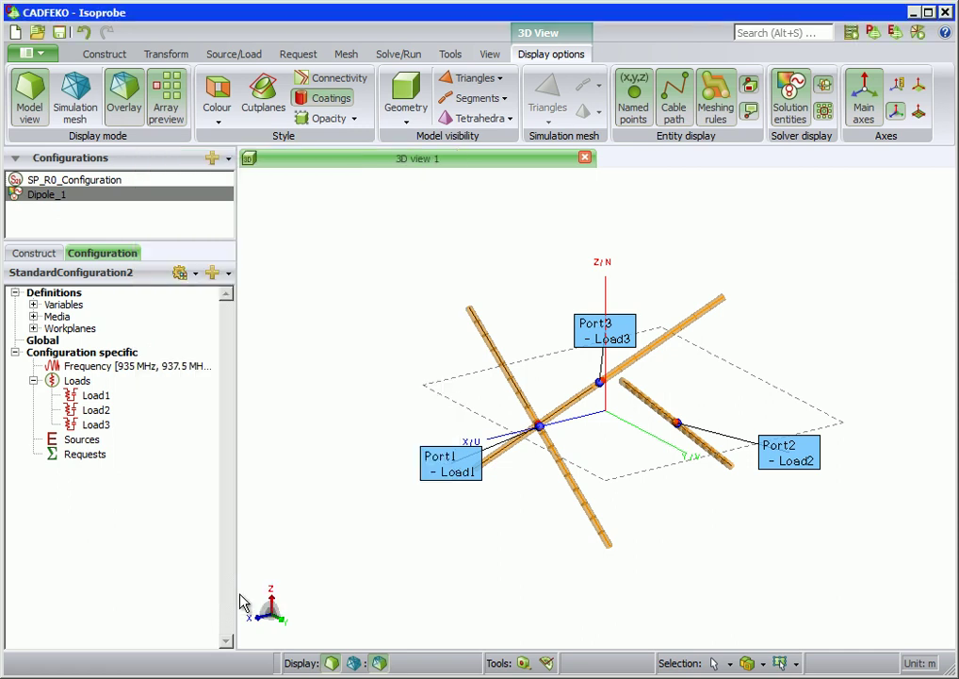
- Add a 1 V voltage source on Port1 with an R0 port impedance
right_click(87, 441)
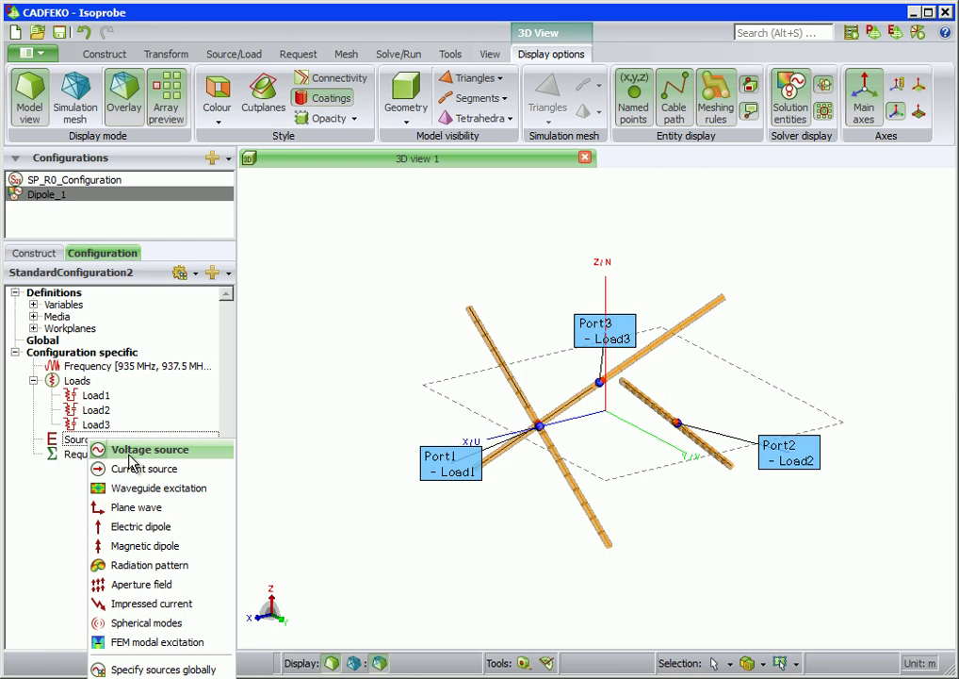
click(130, 456)
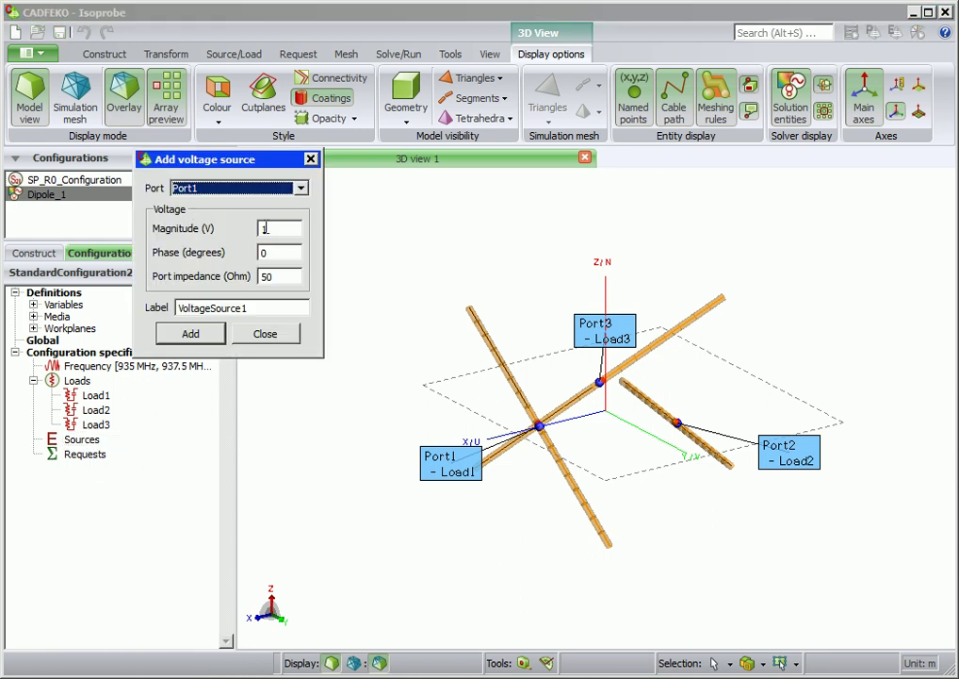
click(291, 277)
double_click(273, 276)
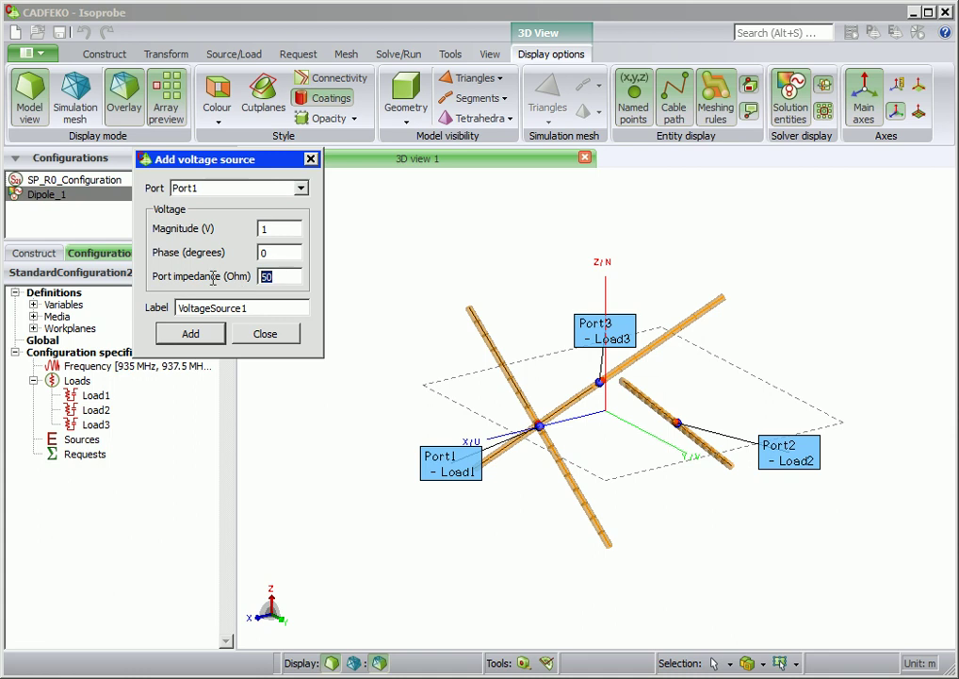
text(R)
click(207, 335)
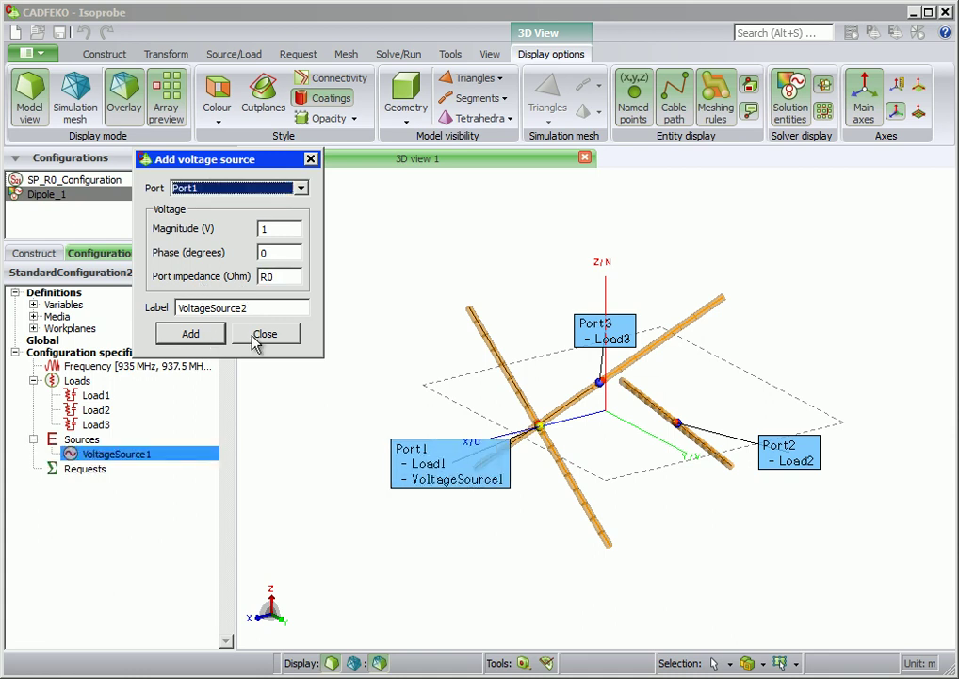
click(260, 336)
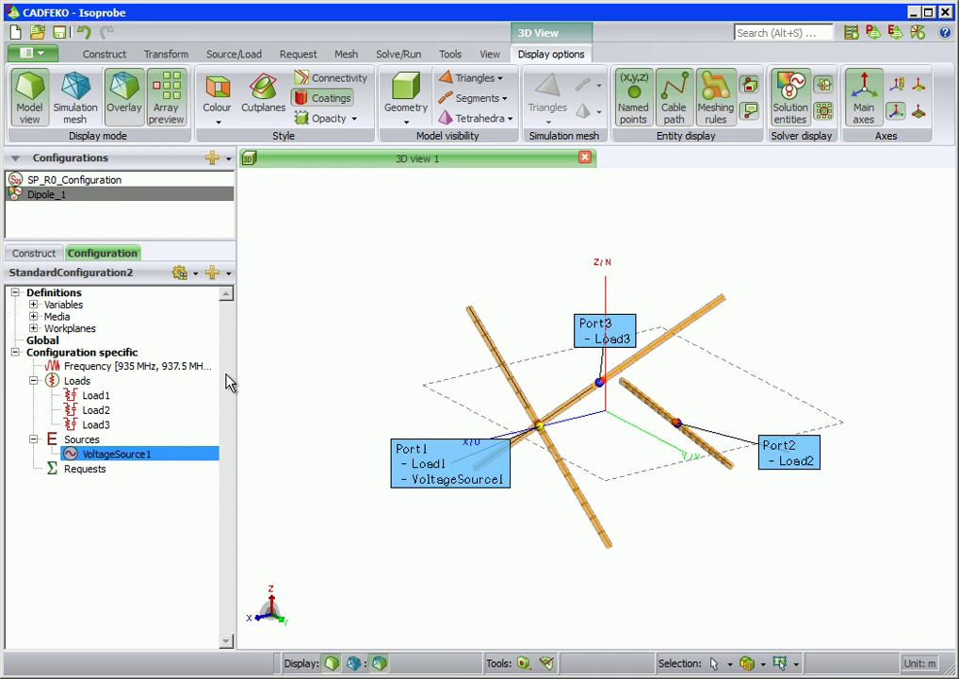
- Request a full 3D far-field pattern labelled Gain_3D with 5° steps
right_click(85, 468)
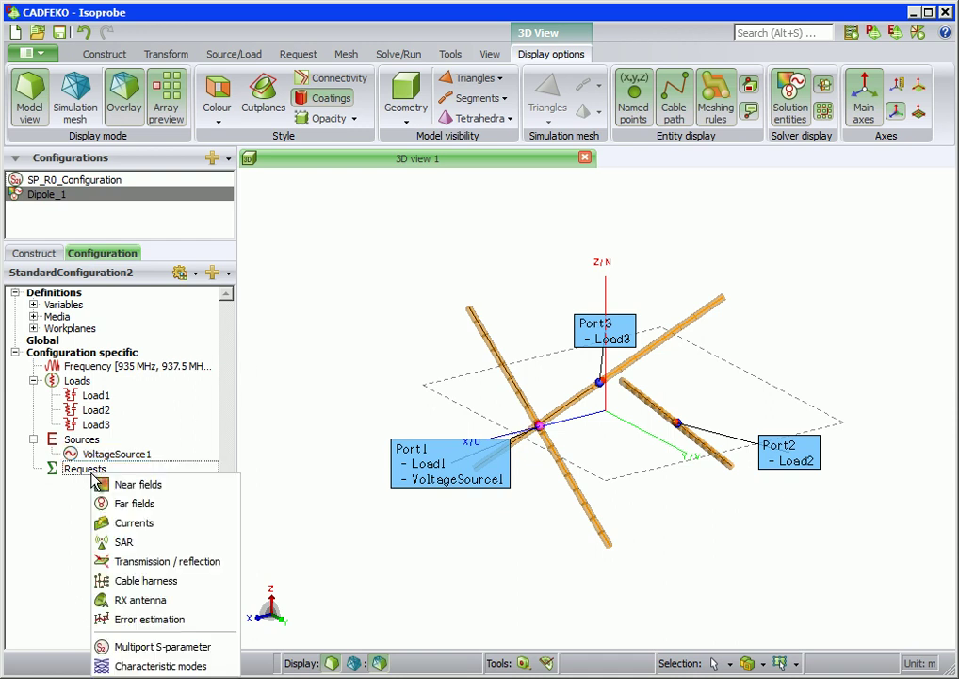
click(135, 505)
click(184, 506)
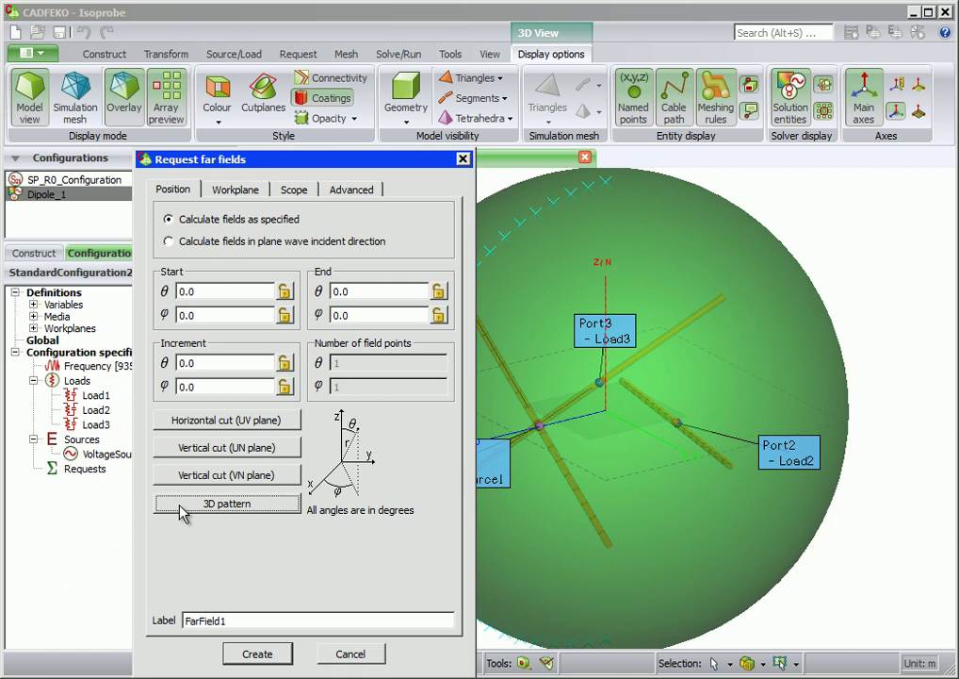
drag(231, 620, 151, 614)
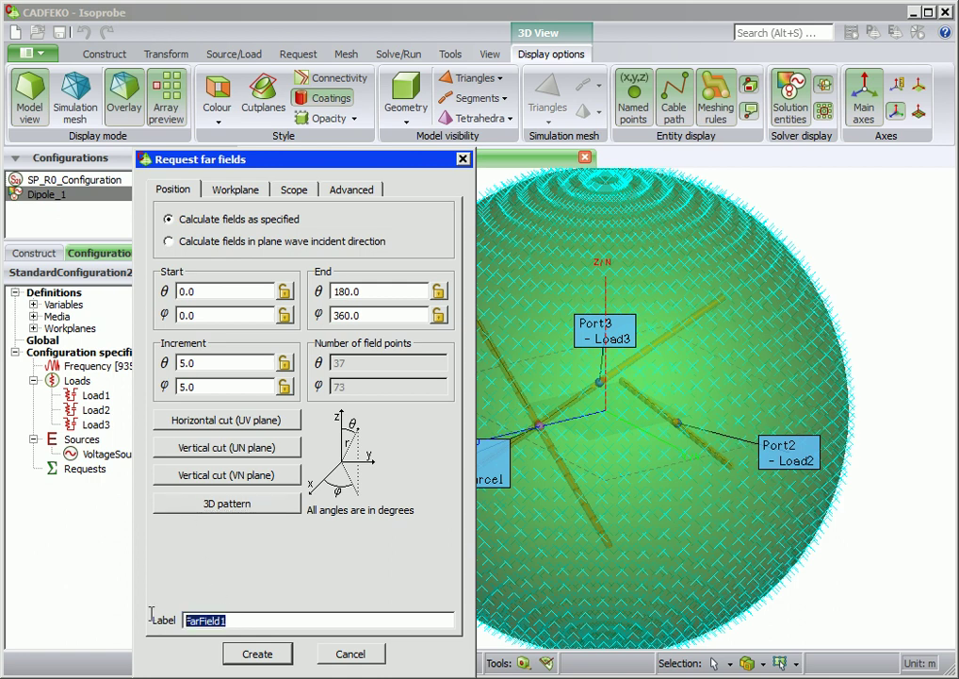
text(Gain_3D)
click(258, 656)
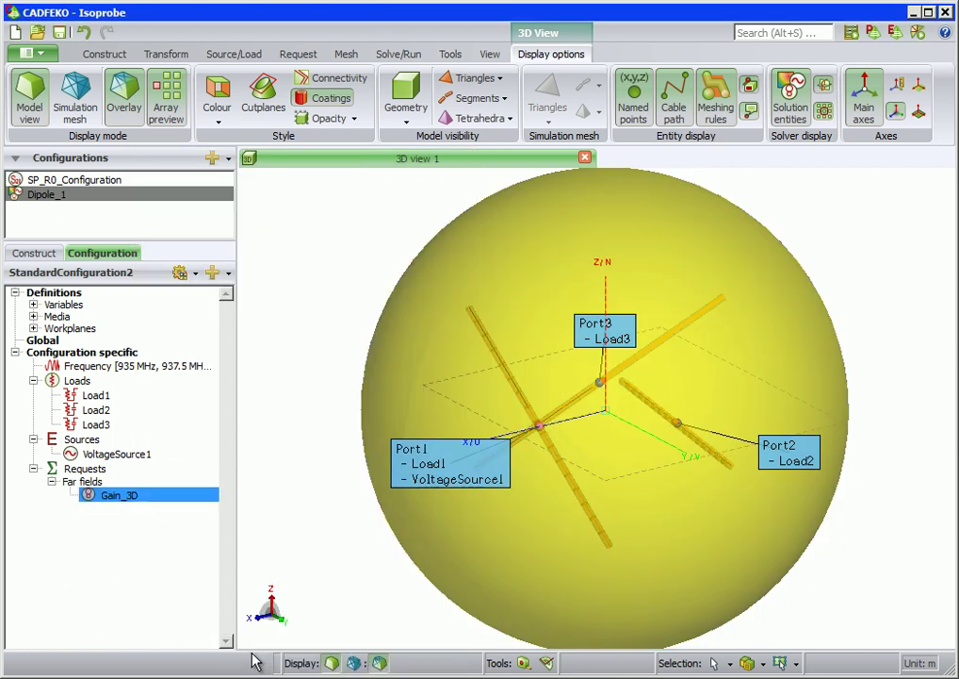
- Give Load2 and Load3 a series resistance of R0, leaving Load1 at 0 Ω
double_click(96, 397)
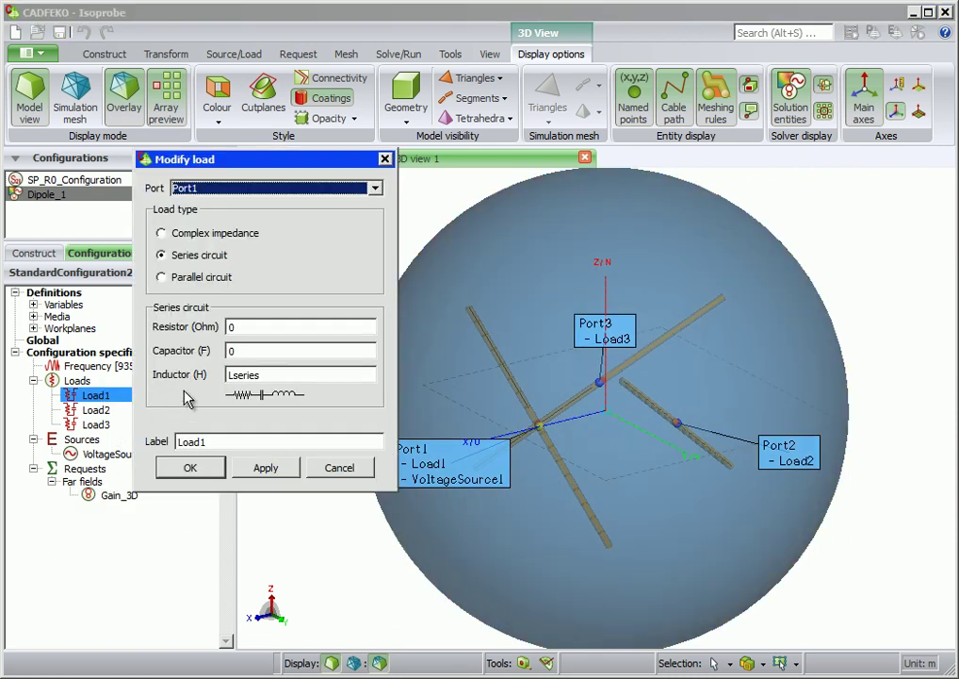
click(190, 467)
double_click(110, 410)
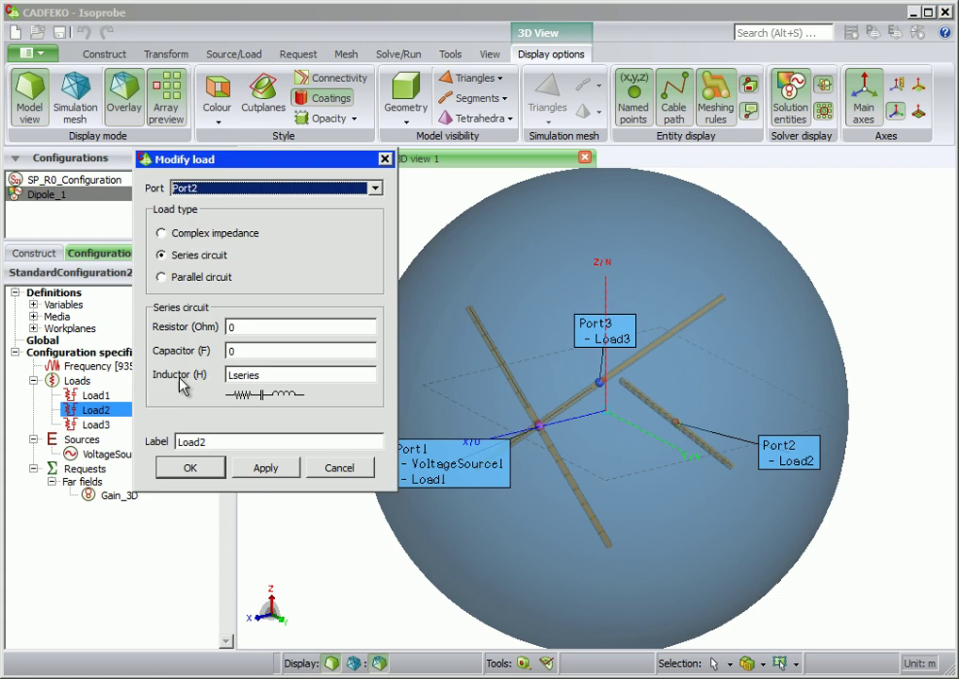
text(R0)
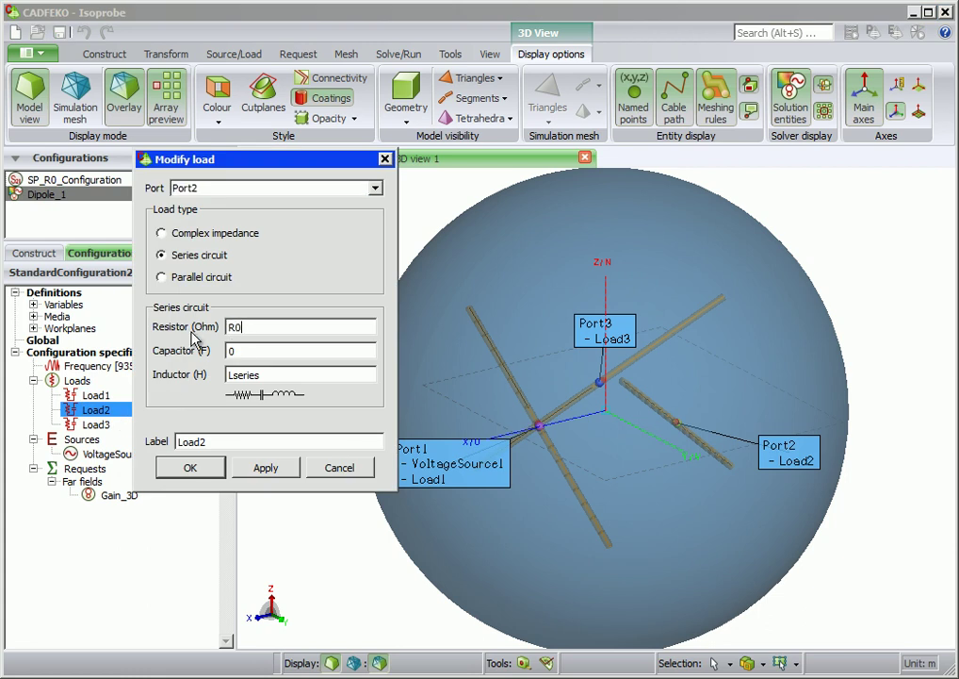
click(192, 467)
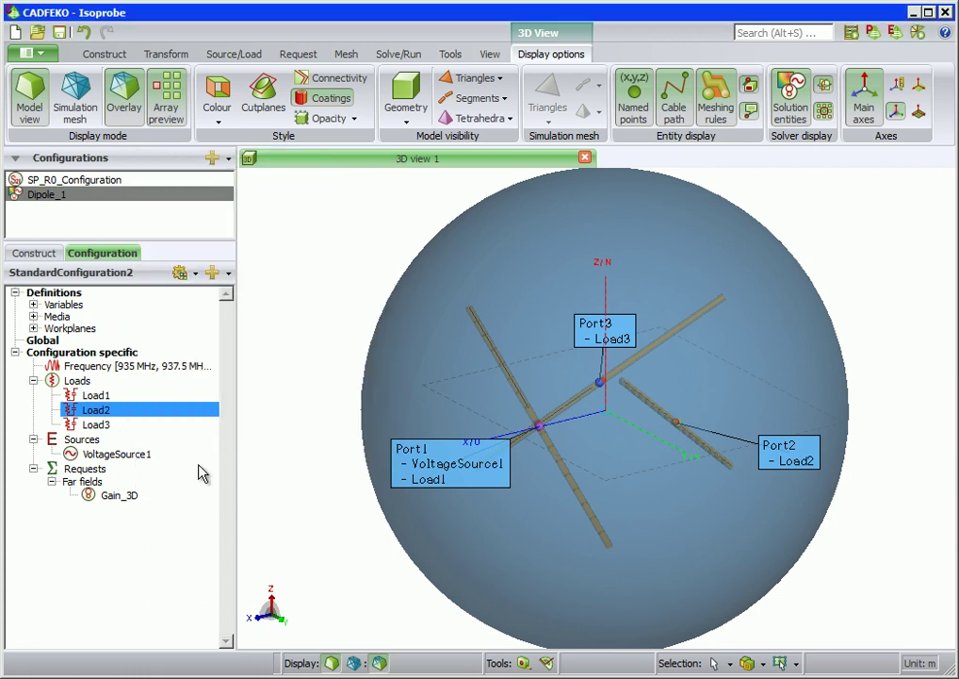
double_click(104, 426)
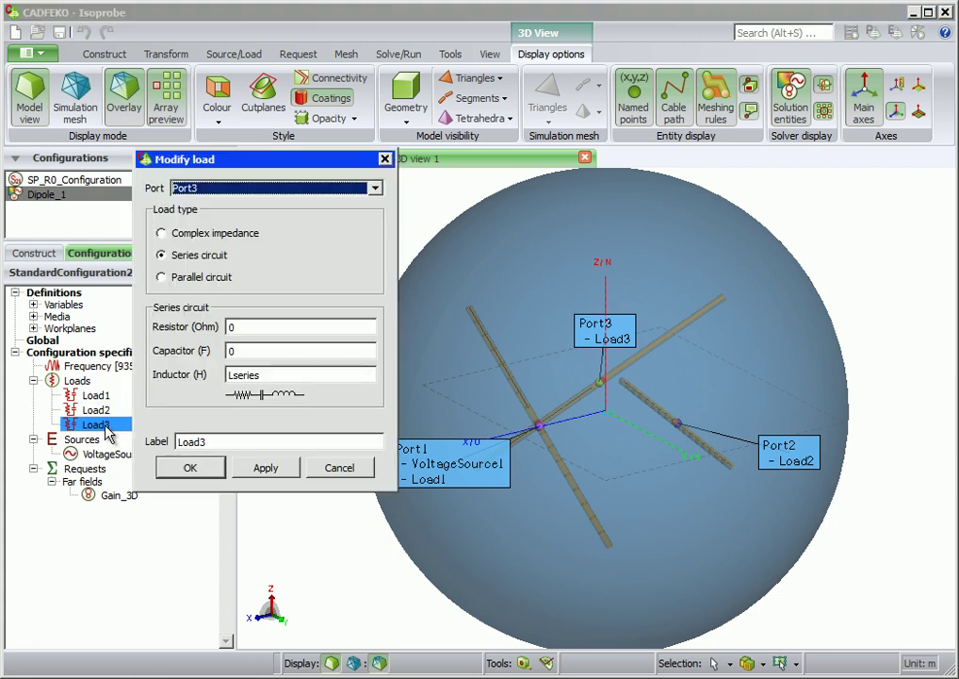
double_click(236, 327)
text(R0)
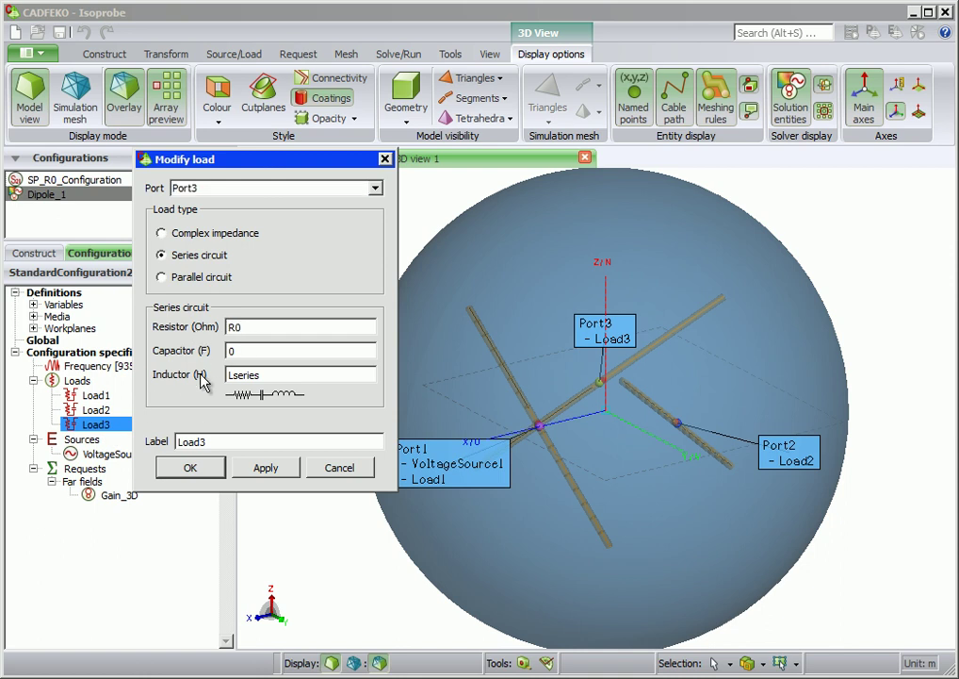
click(190, 468)
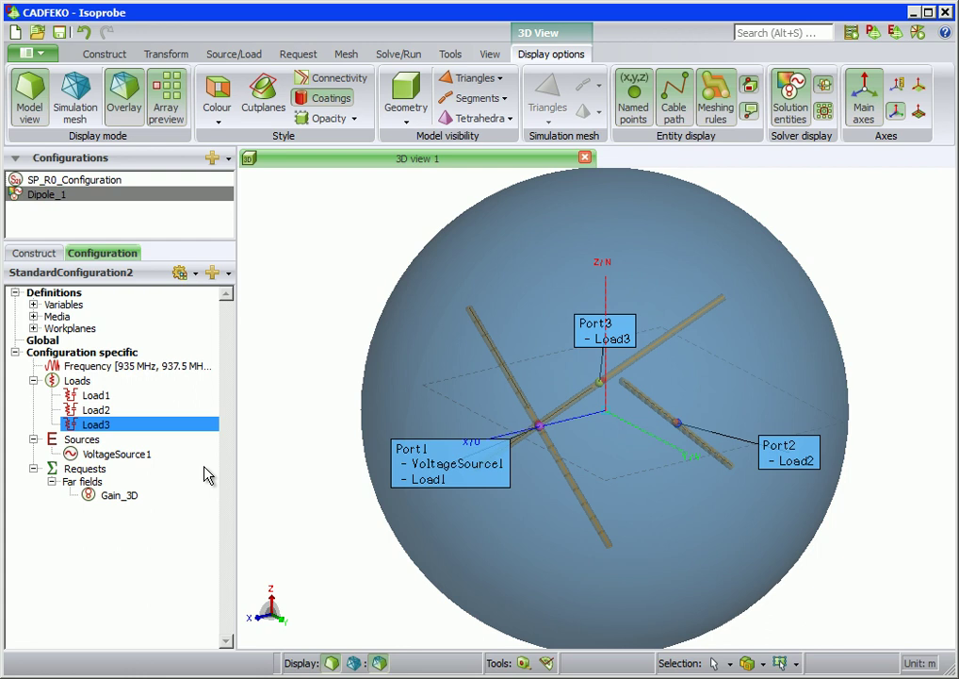
- Duplicate Dipole_1 twice to create Dipole_2 and Dipole_3, then select Dipole_2
right_click(87, 194)
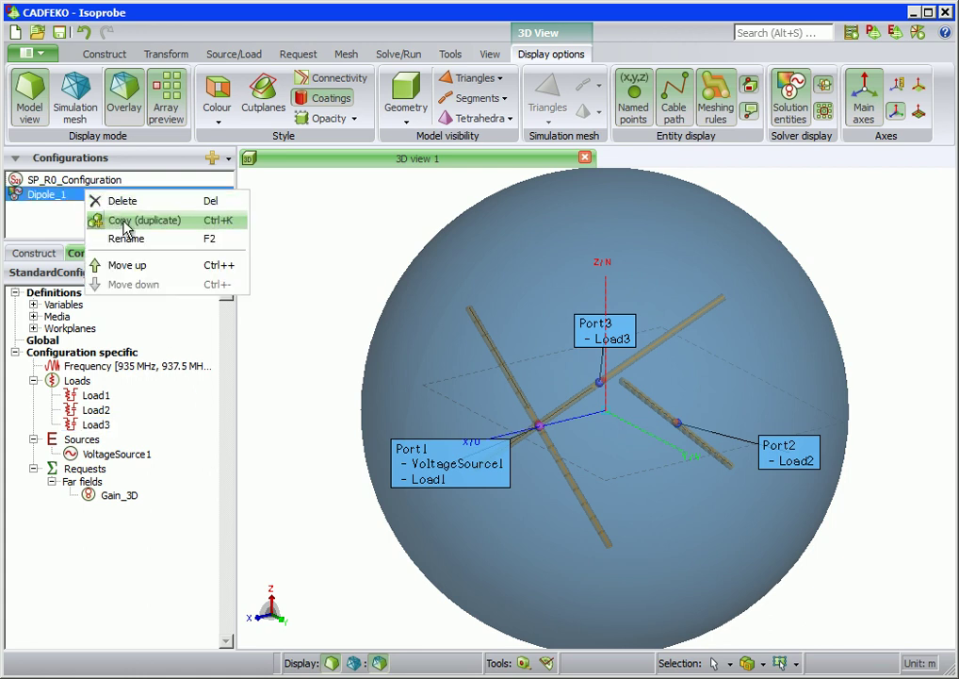
click(126, 222)
right_click(95, 201)
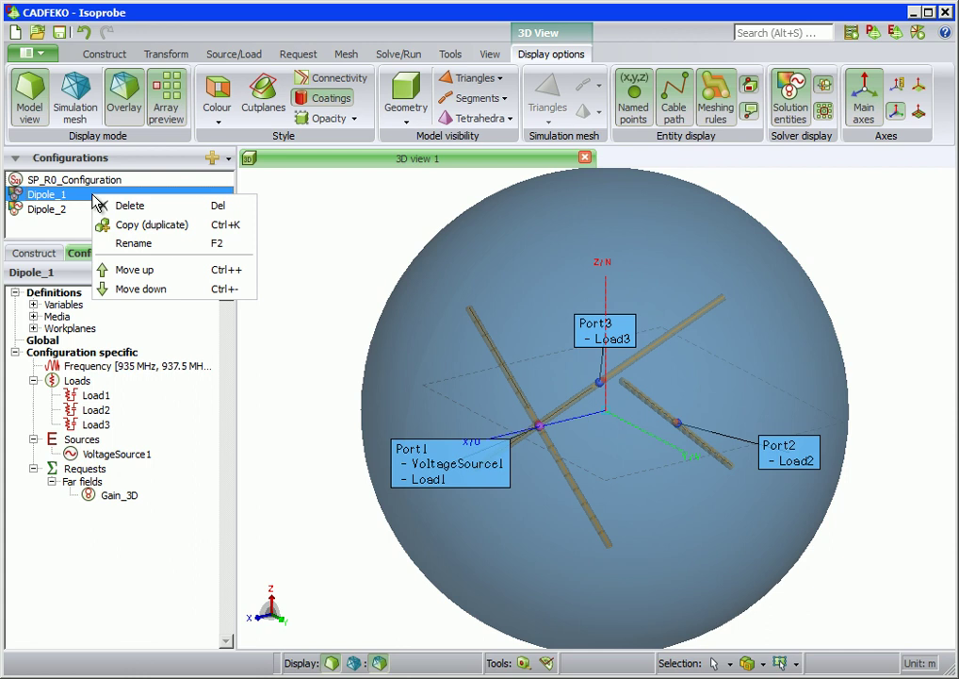
click(126, 224)
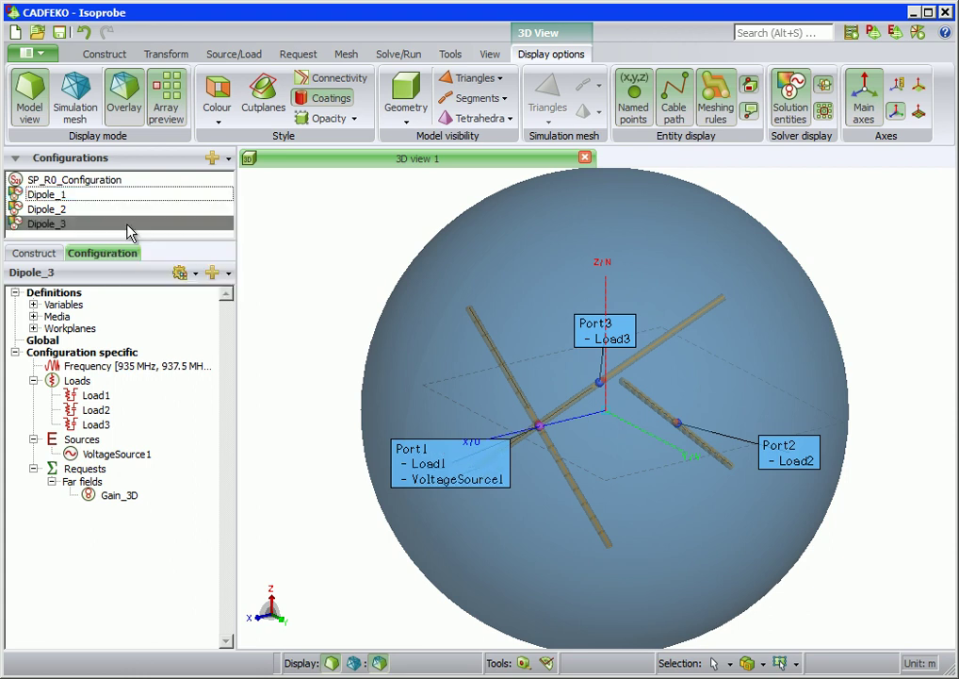
click(66, 210)
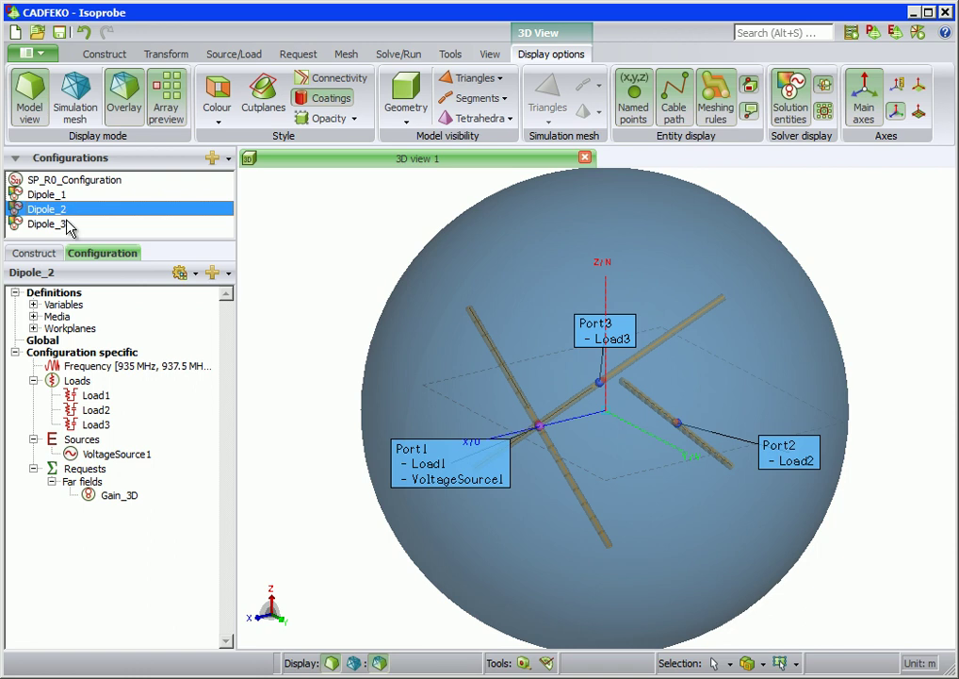
- In Dipole_2, set Load2's resistance to 0 and Load1's resistance to R0
double_click(107, 412)
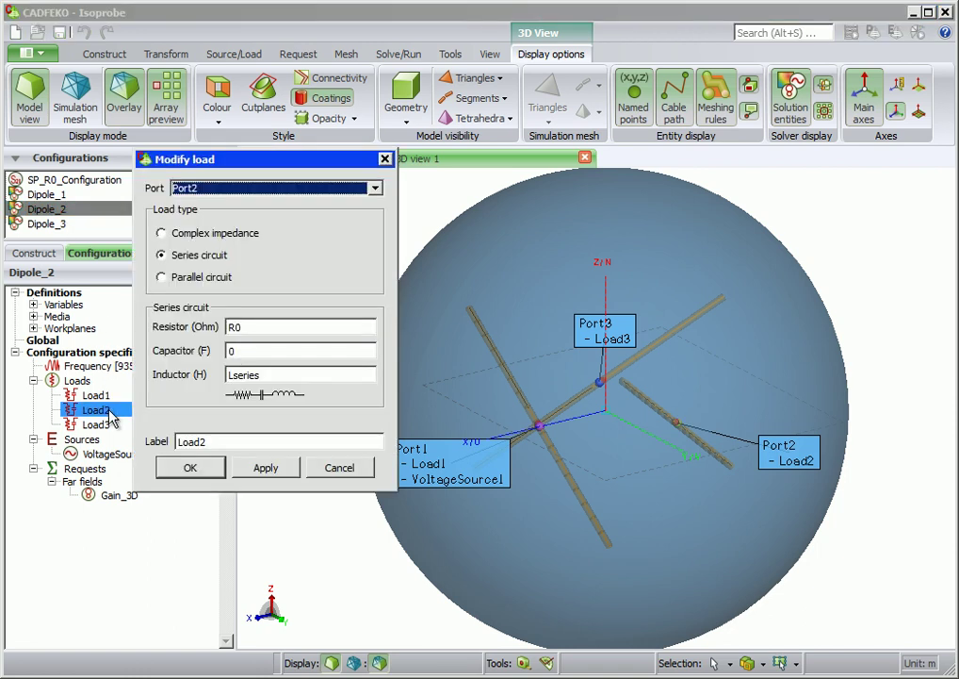
key(Tab)
key(Tab)
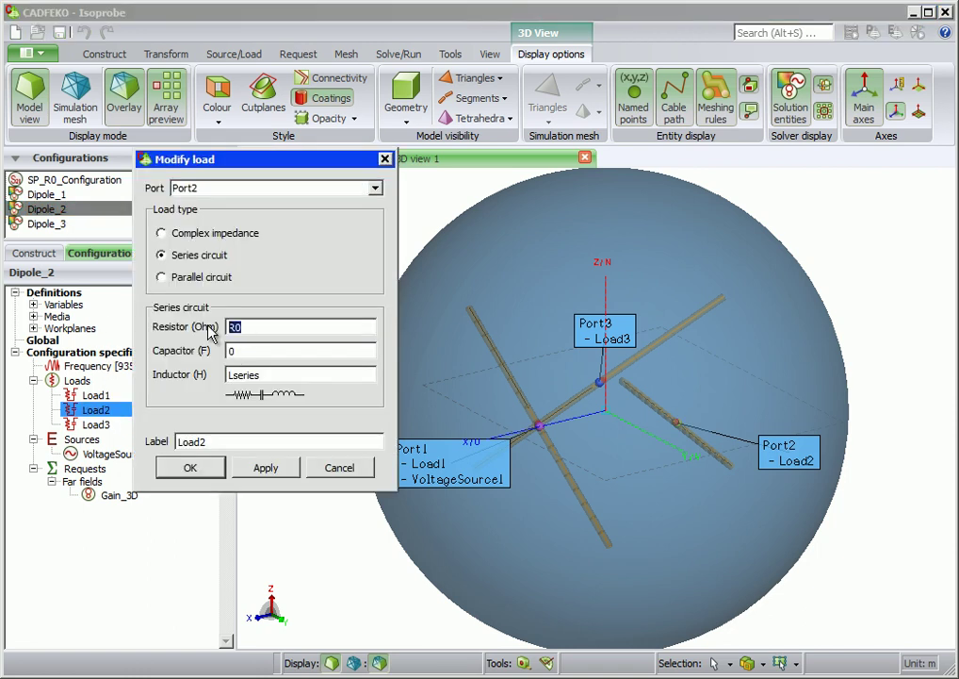
text(0)
click(207, 469)
double_click(122, 397)
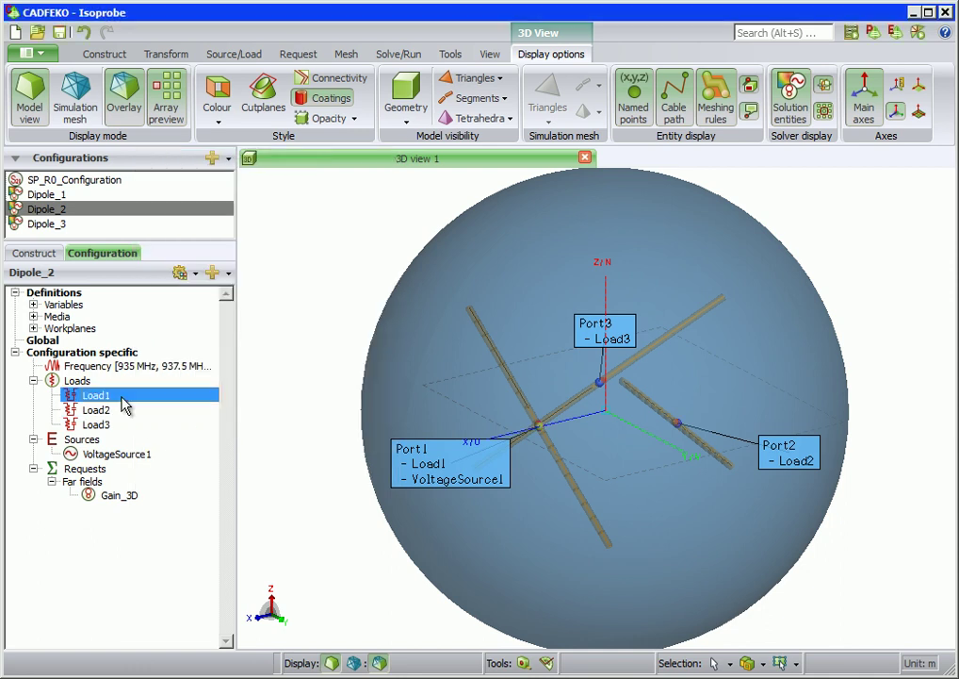
click(251, 326)
drag(278, 326, 208, 327)
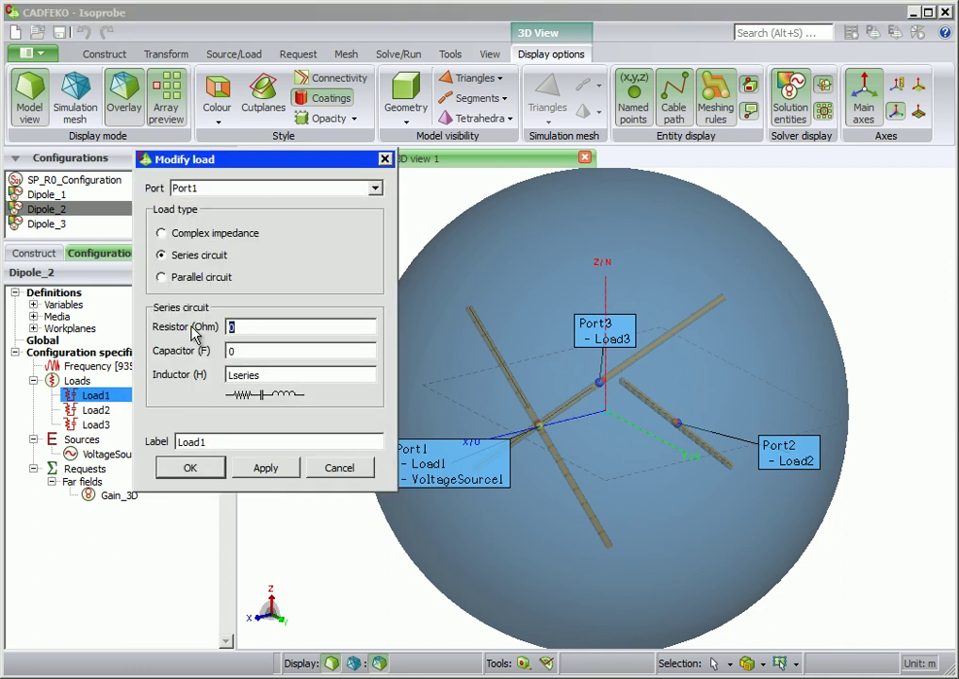
text(R0)
click(191, 469)
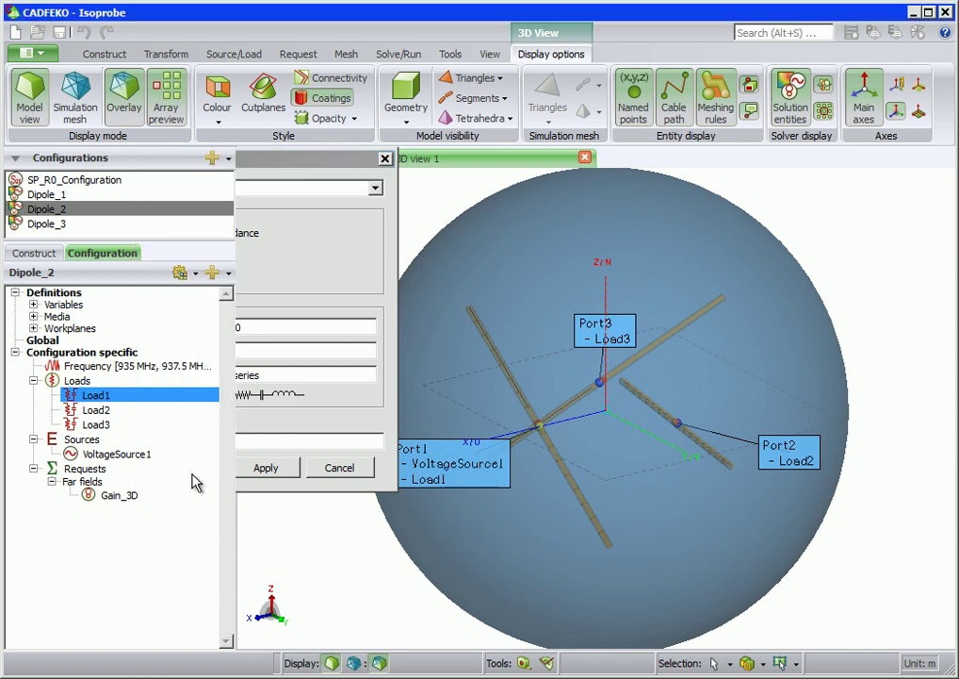
- Rename Dipole_2's voltage source to VoltageSource2 and connect it to Port2
double_click(144, 456)
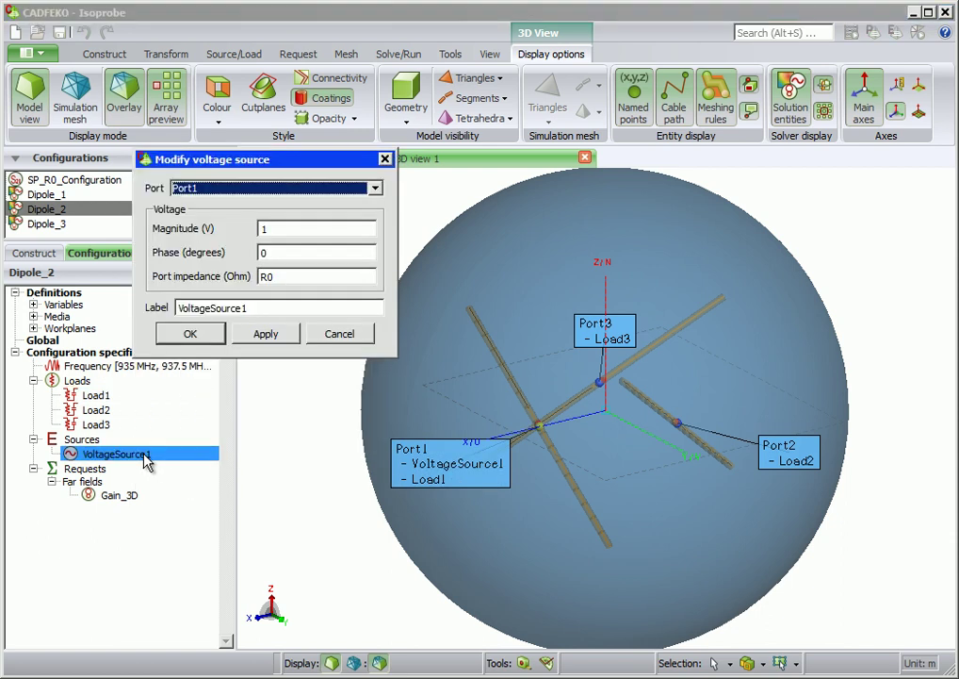
click(240, 311)
text(2)
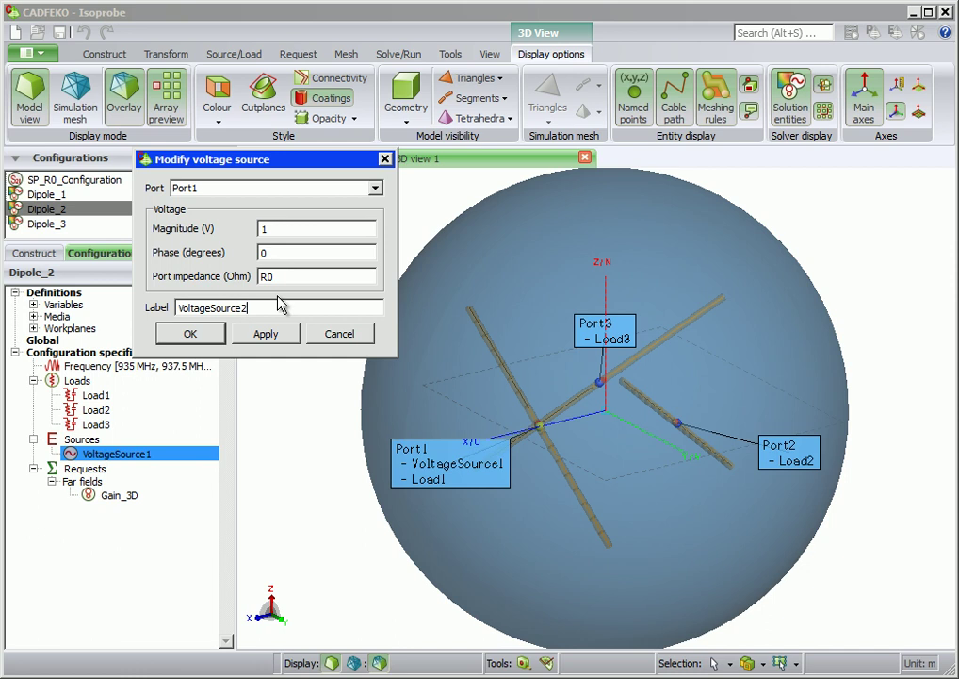
click(376, 187)
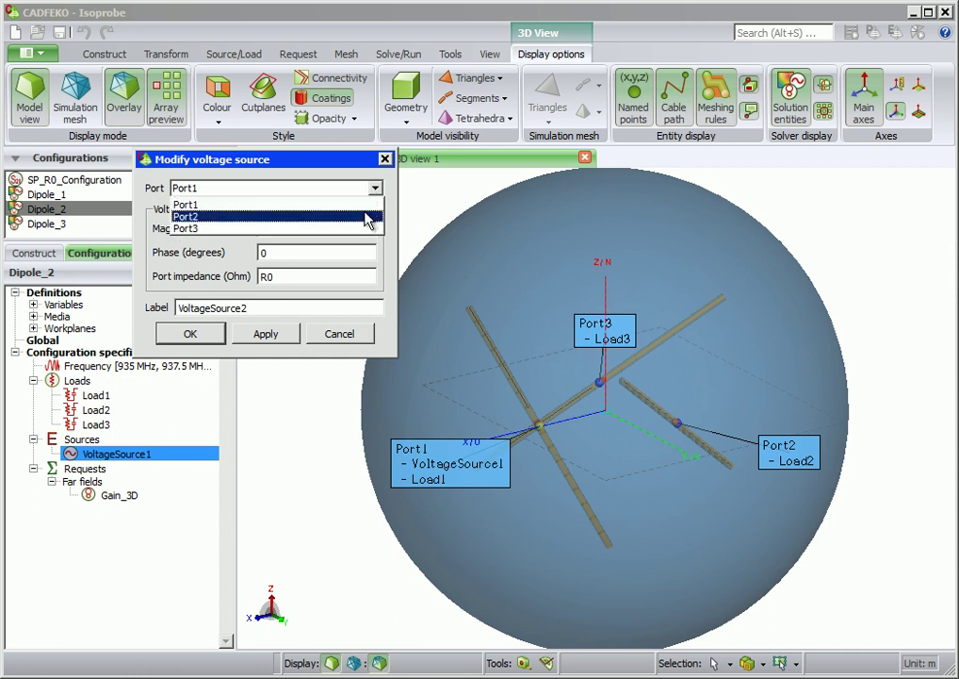
click(368, 216)
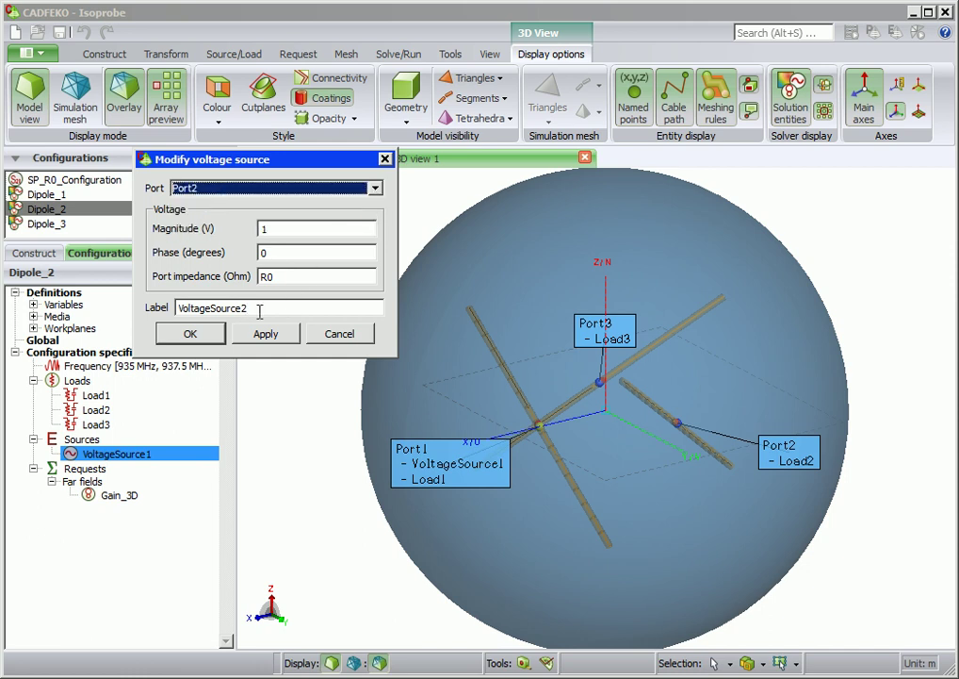
click(215, 337)
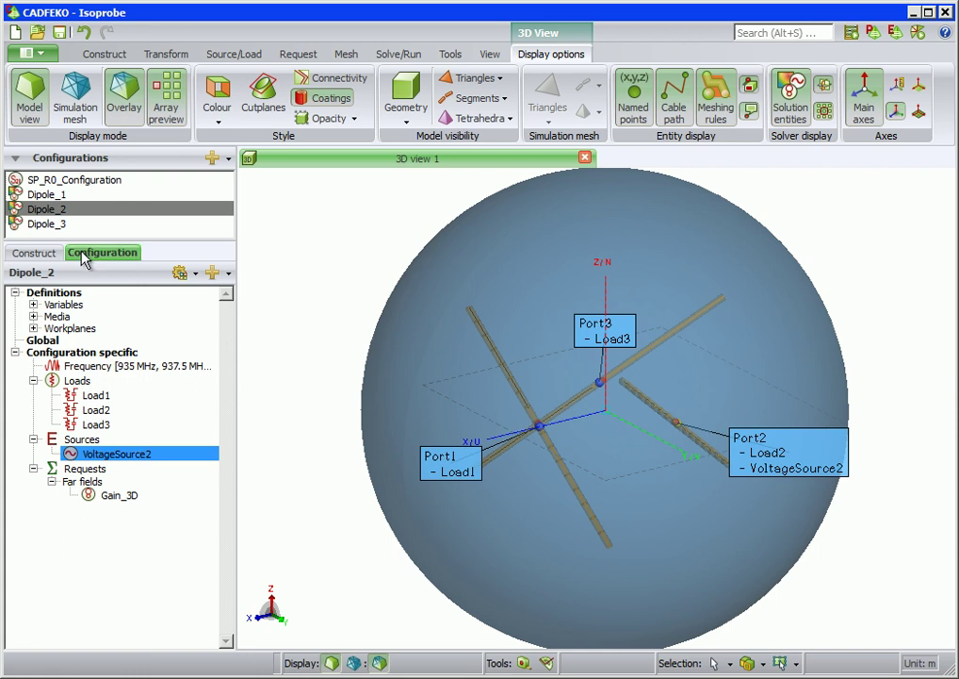
click(55, 227)
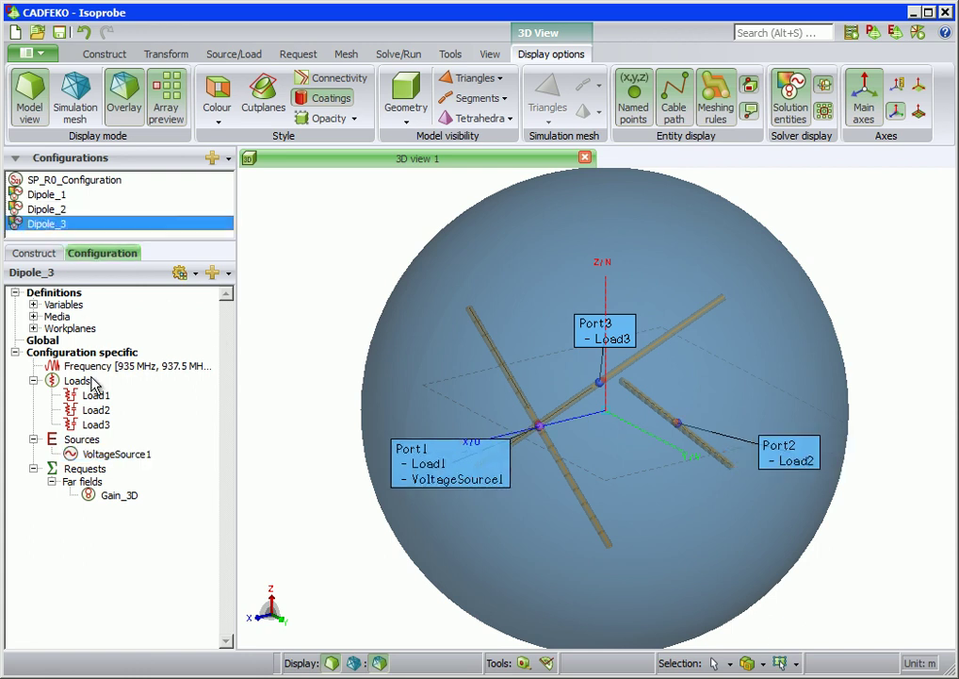
- In Dipole_3, set Load3's resistance to 0 and check Load2 and Load1
double_click(95, 424)
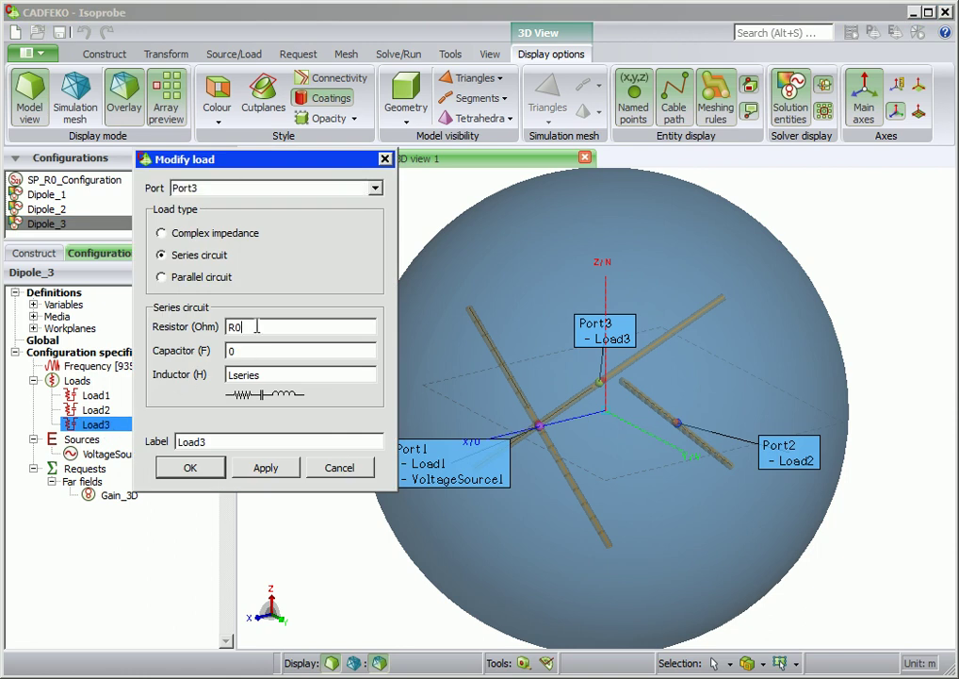
drag(315, 327, 188, 332)
text(0)
click(190, 467)
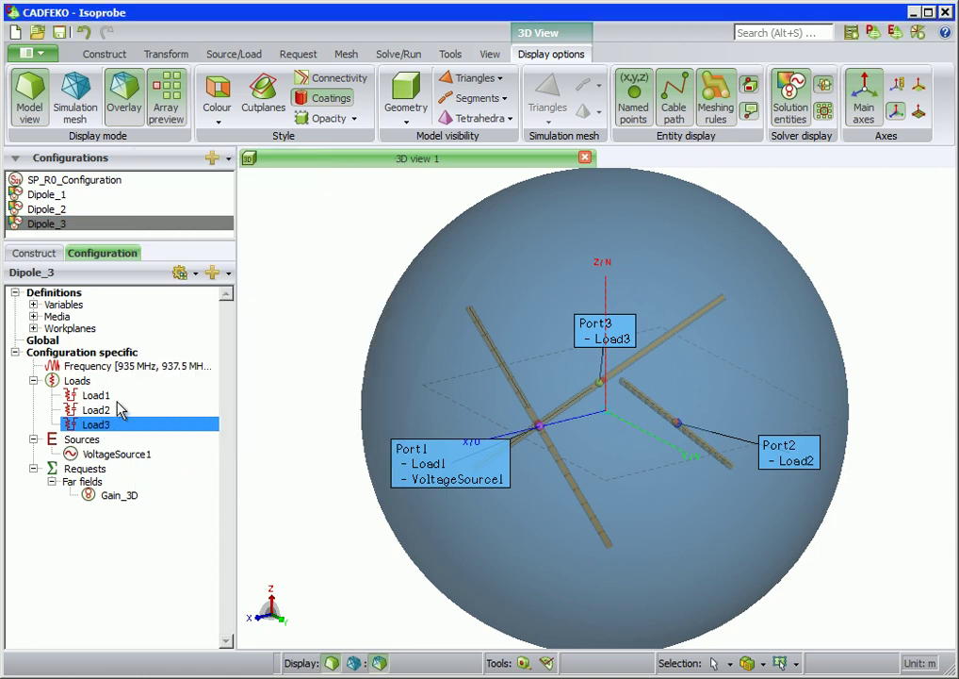
double_click(107, 410)
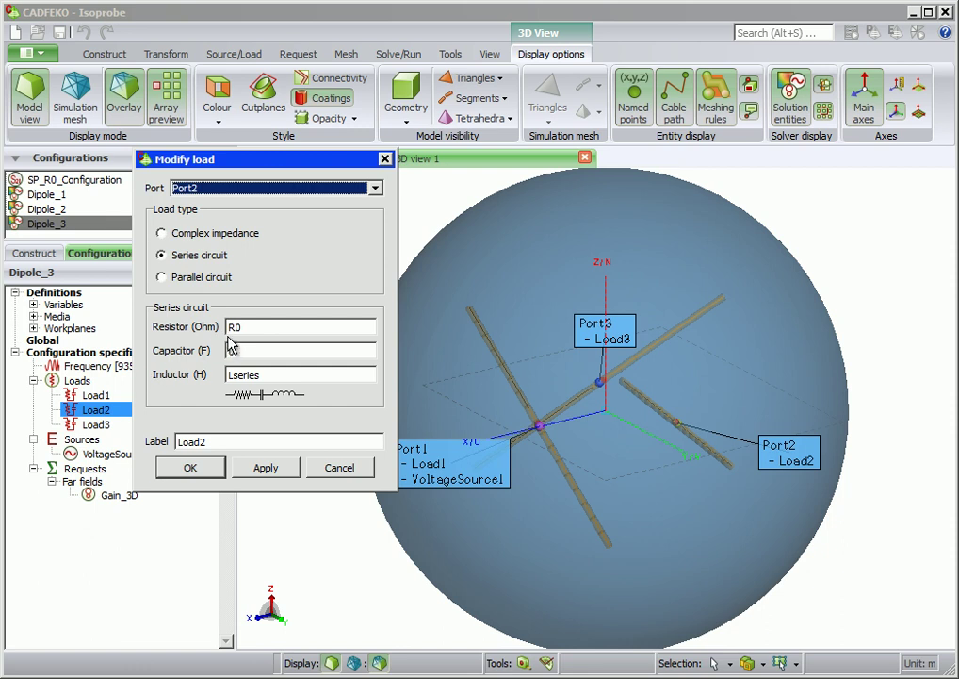
click(191, 467)
double_click(124, 396)
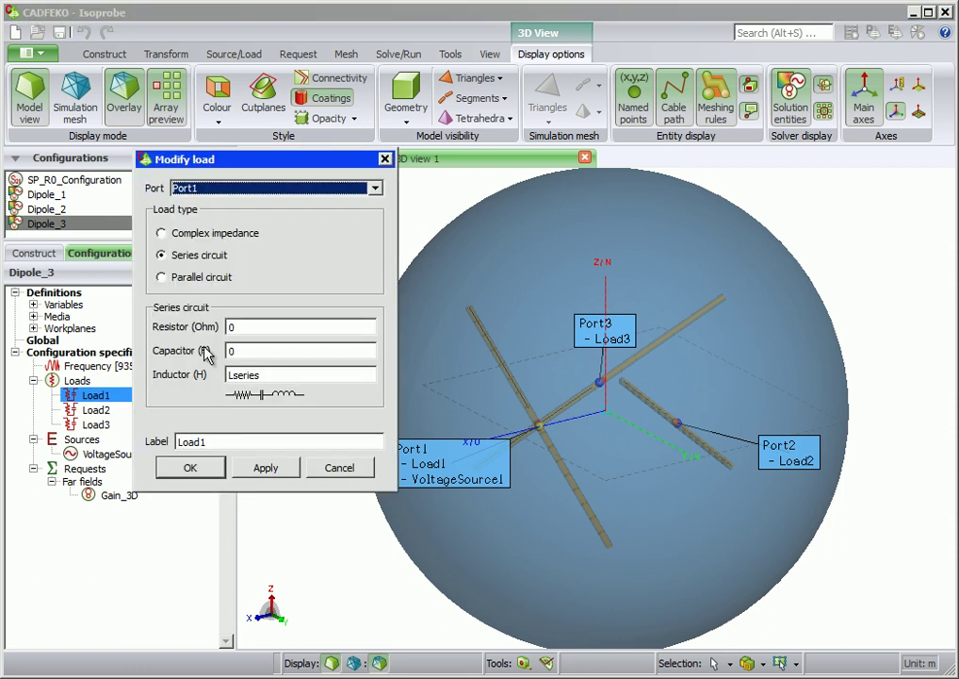
click(191, 468)
- Rename Dipole_3's voltage source to VoltageSource3 and connect it to Port3
click(142, 454)
double_click(142, 454)
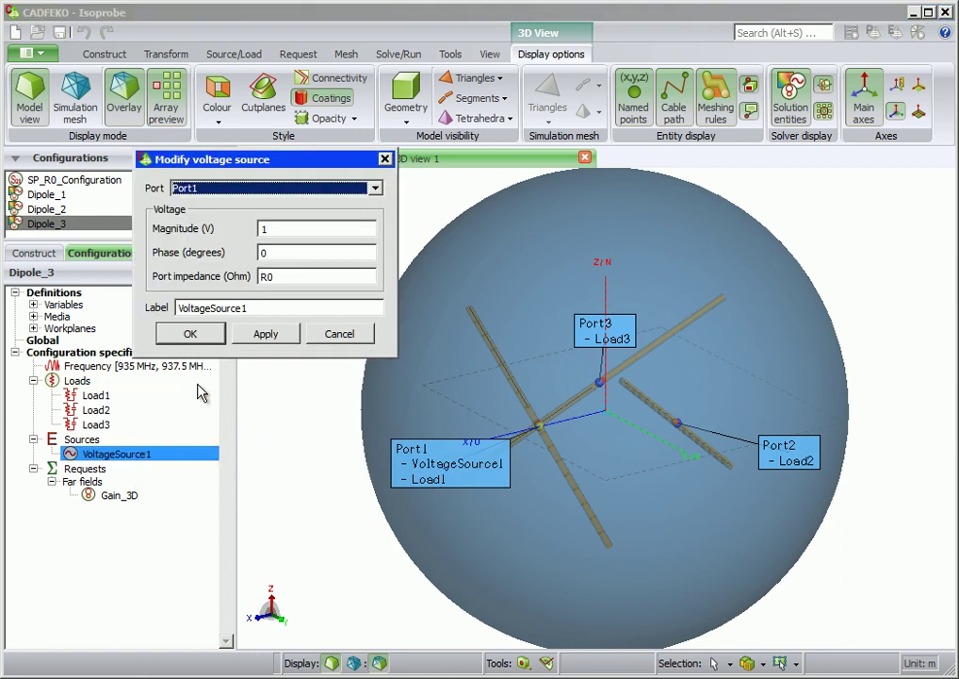
click(247, 308)
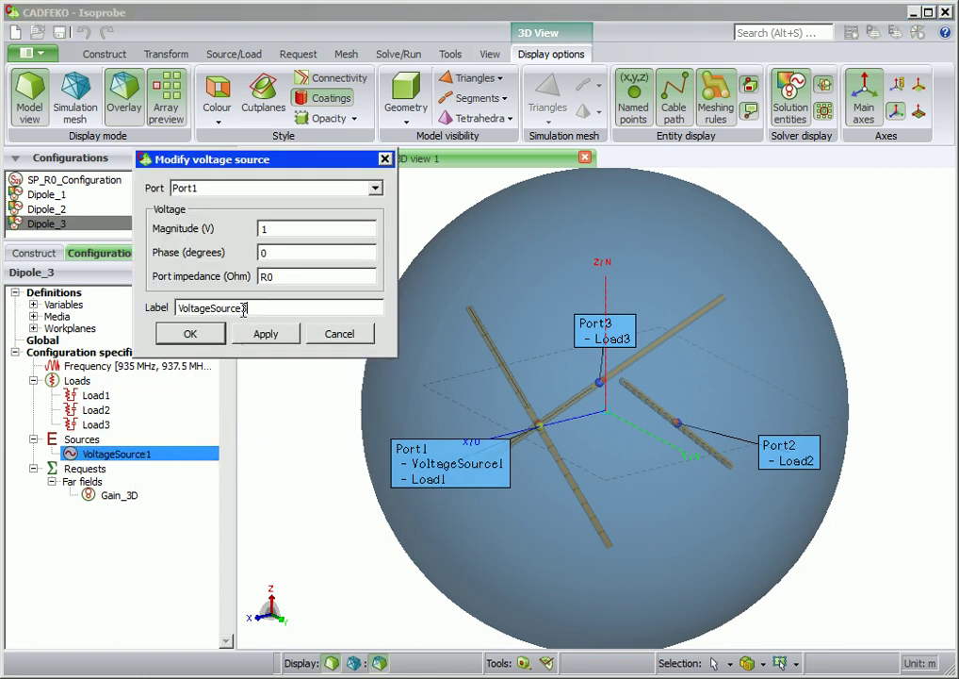
key(BackSpace)
text(3)
click(274, 188)
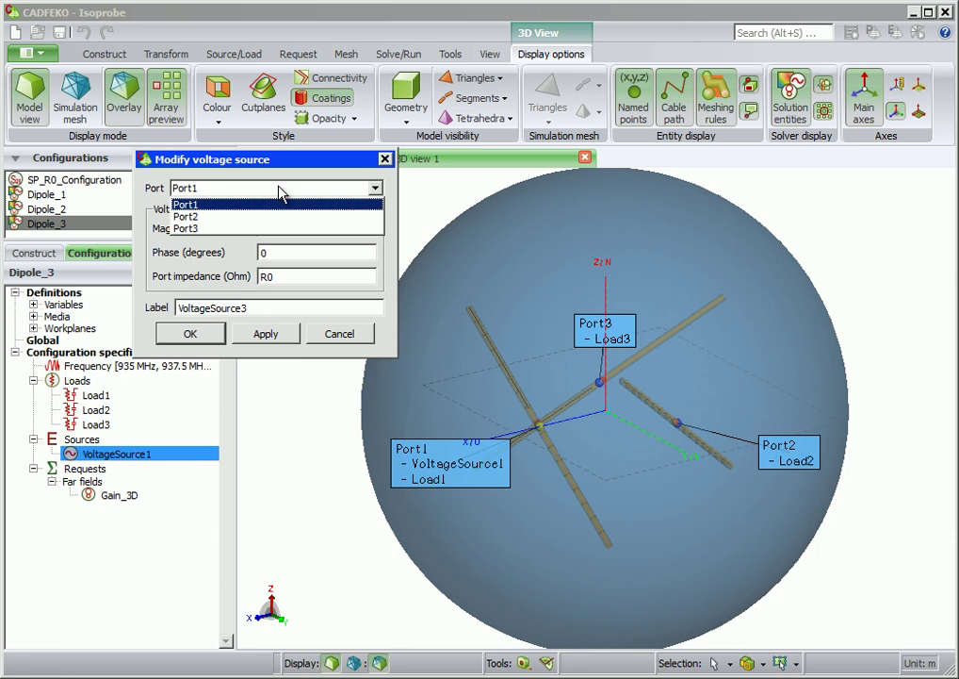
click(274, 229)
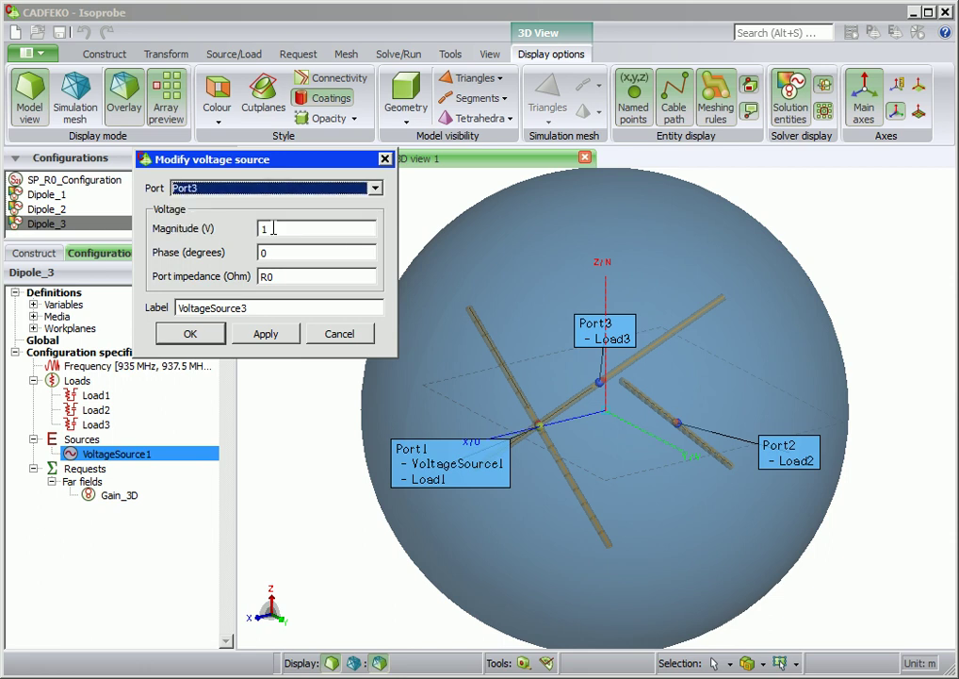
click(190, 334)
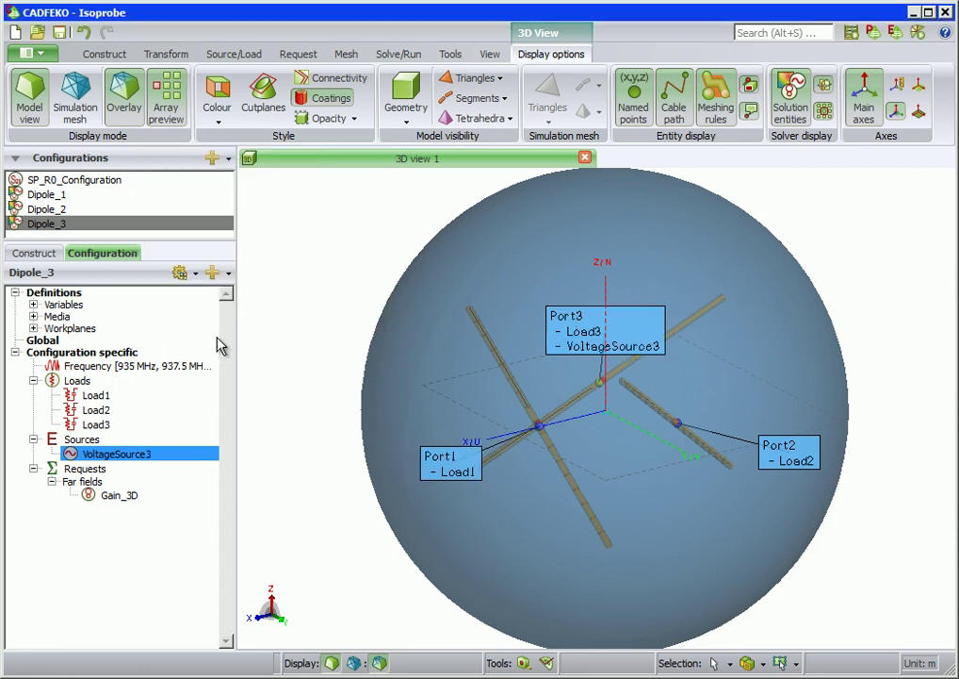
- Review Dipole_2 and Dipole_1, then switch back to SP_R0_Configuration
click(69, 210)
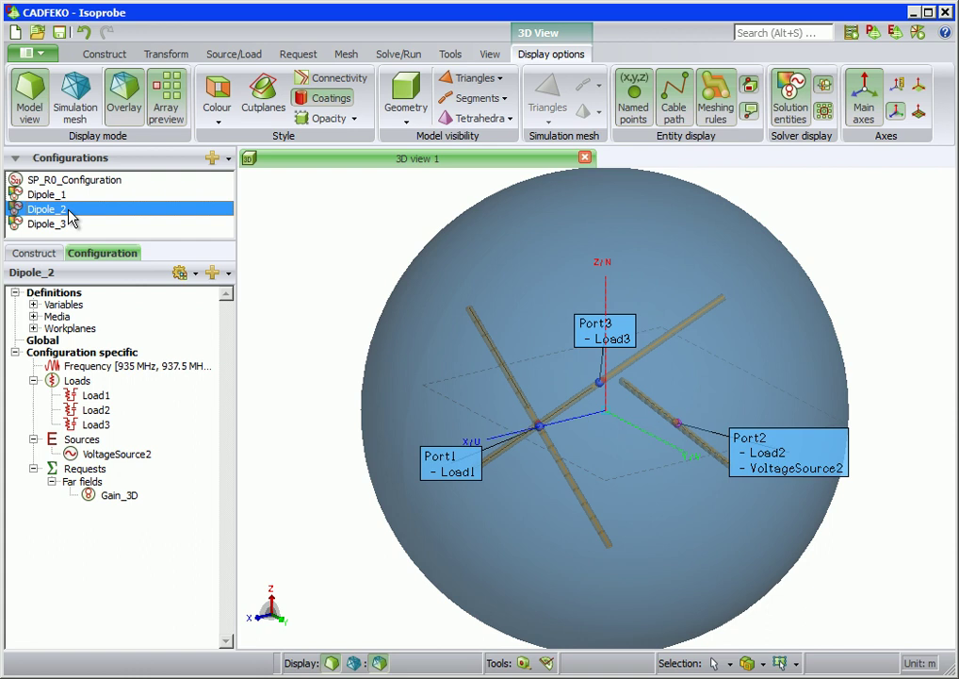
click(57, 195)
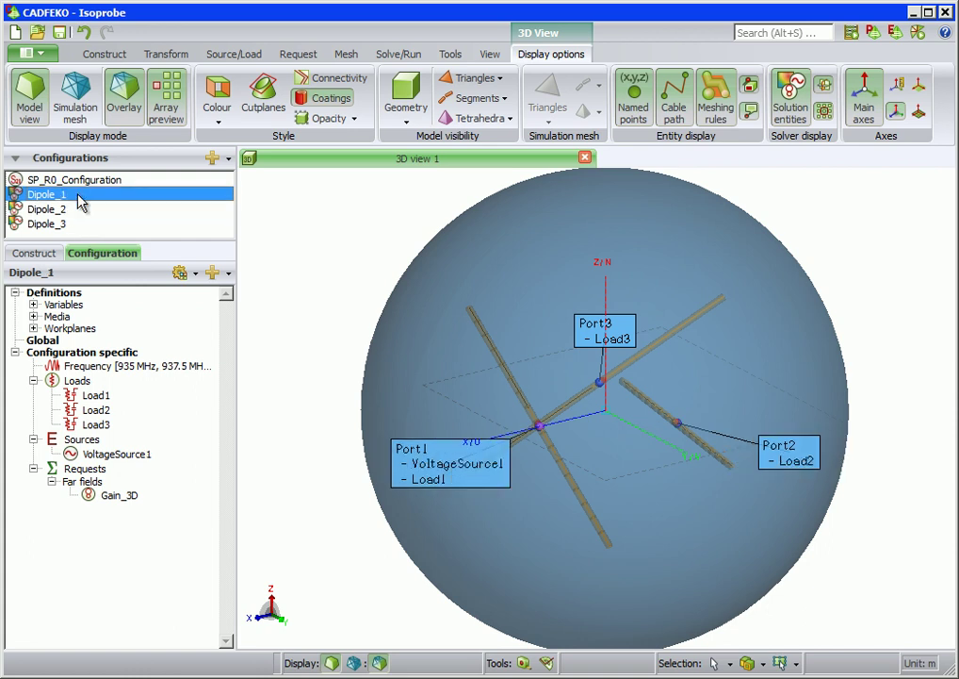
click(83, 180)
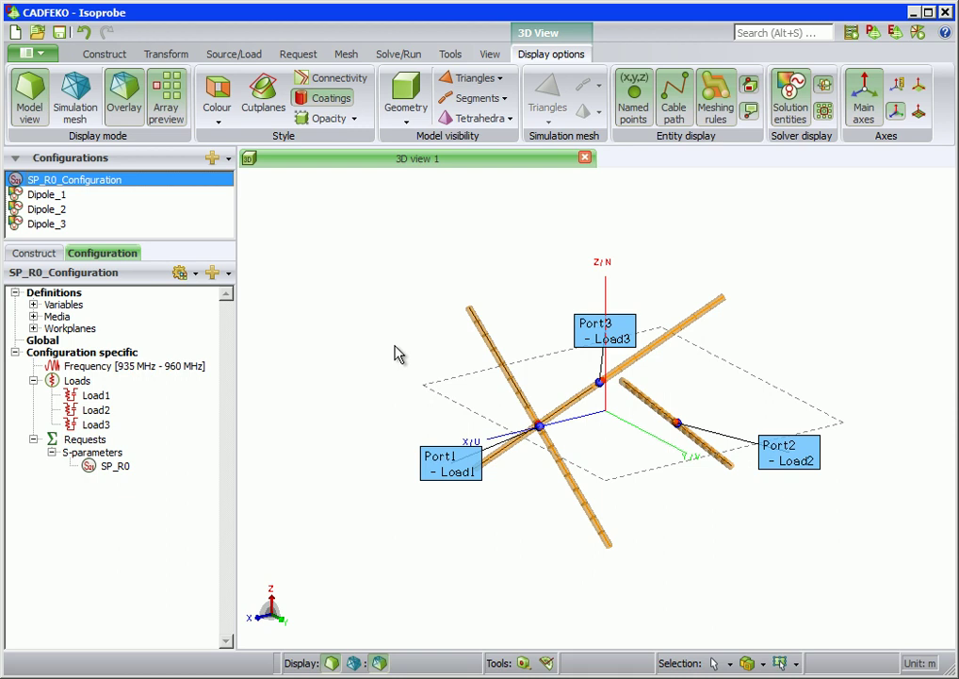
click(404, 57)
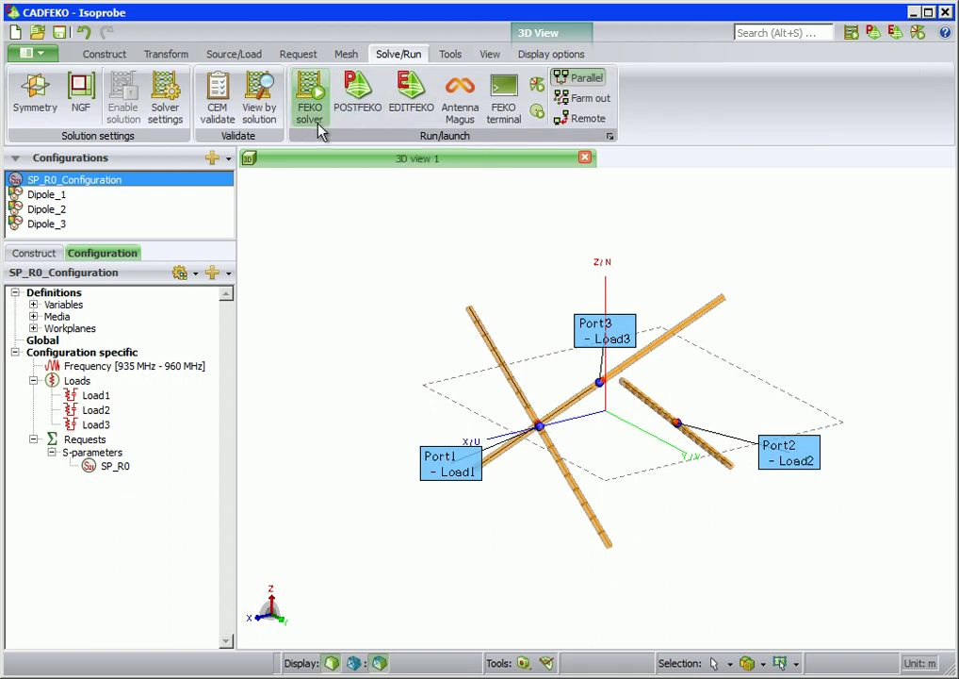
- Launch POSTFEKO and set the Isoprobe1 view's source to Isoprobe : Dipole_1
click(357, 110)
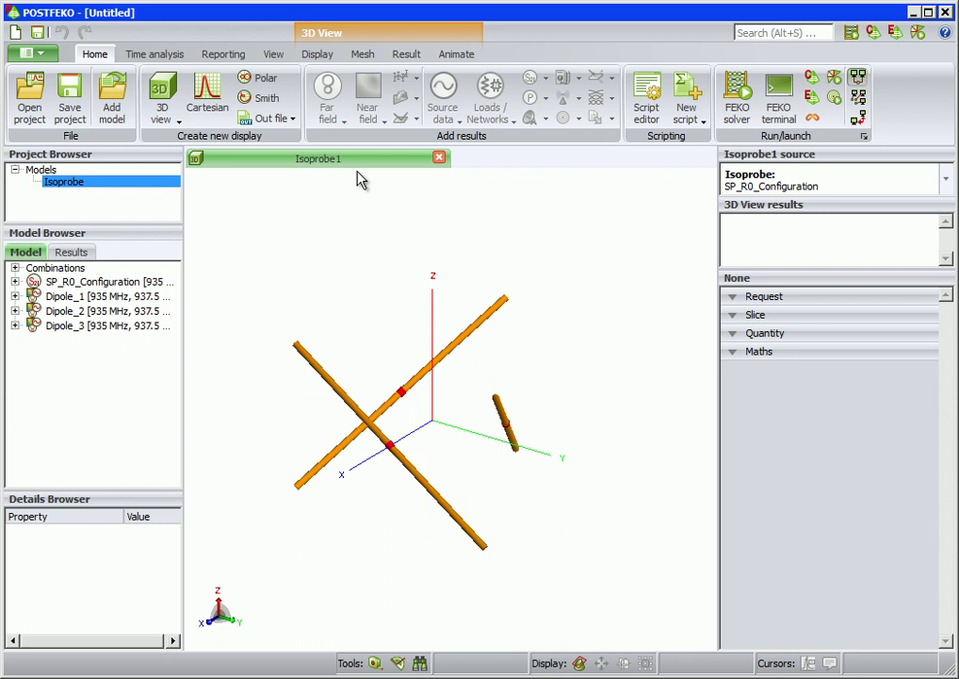
click(66, 187)
click(858, 185)
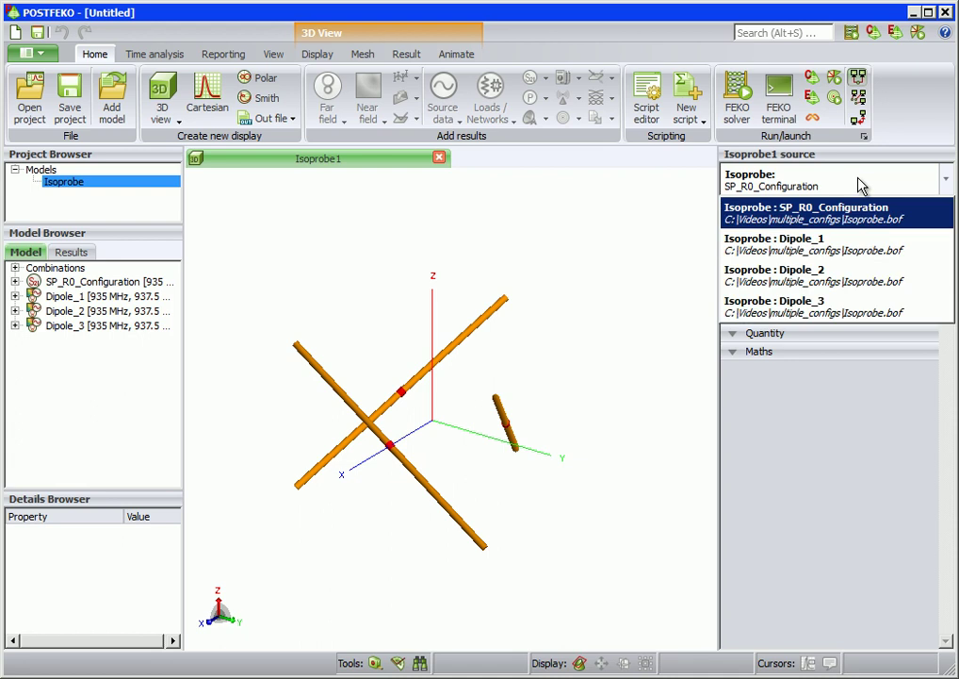
click(854, 258)
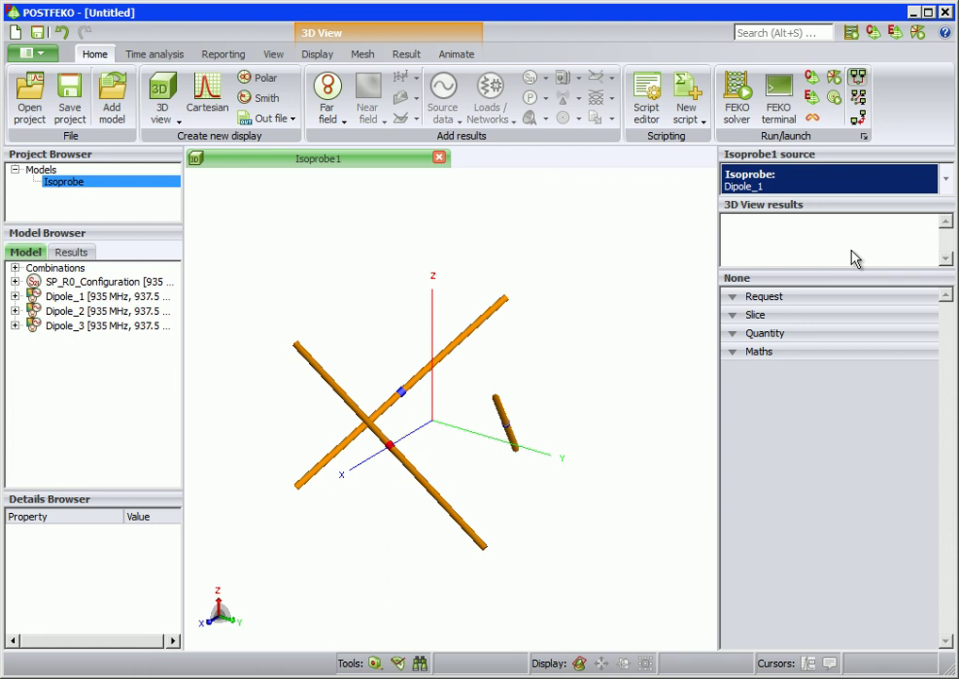
- Add the Gain_3D far-field pattern to the 3D view and rotate around it
click(329, 112)
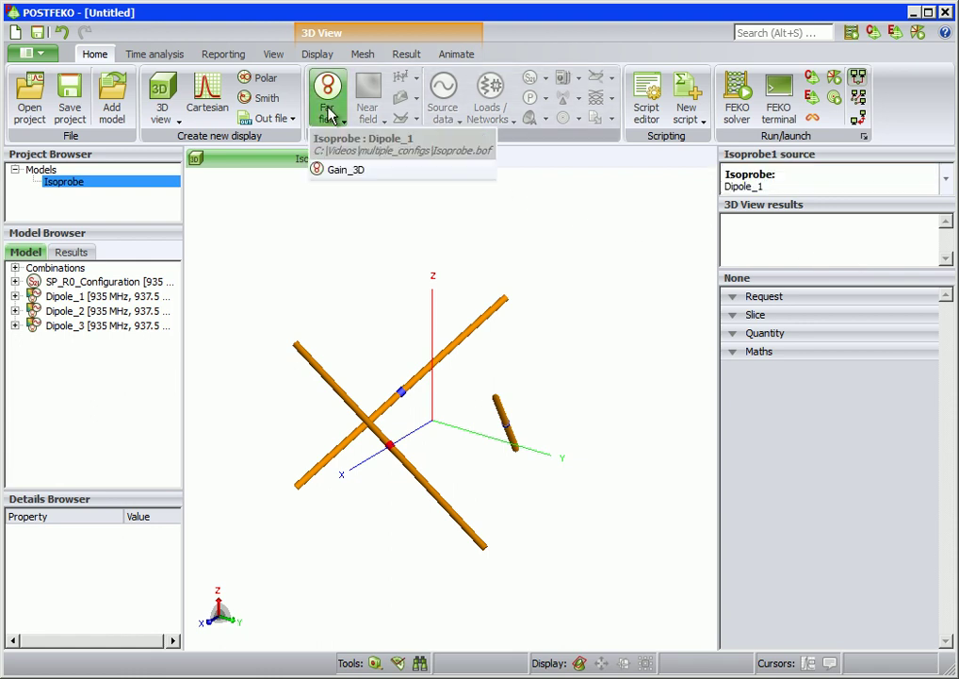
click(339, 171)
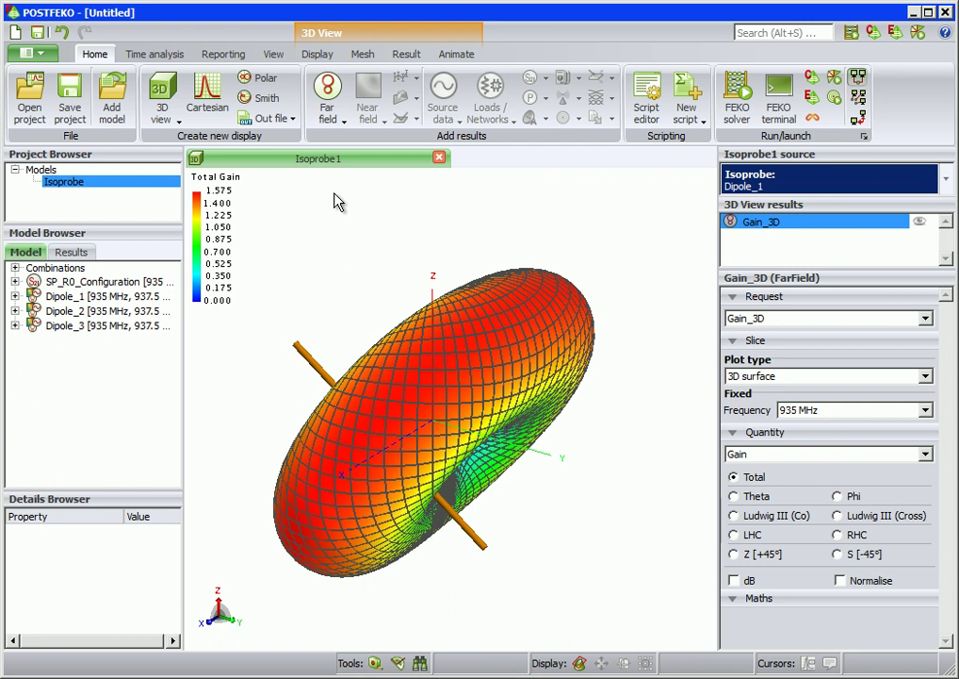
mouse_move(376, 263)
mouse_down()
mouse_move(214, 250)
mouse_move(250, 261)
mouse_move(596, 253)
mouse_move(672, 239)
mouse_move(508, 246)
mouse_move(343, 237)
mouse_up()
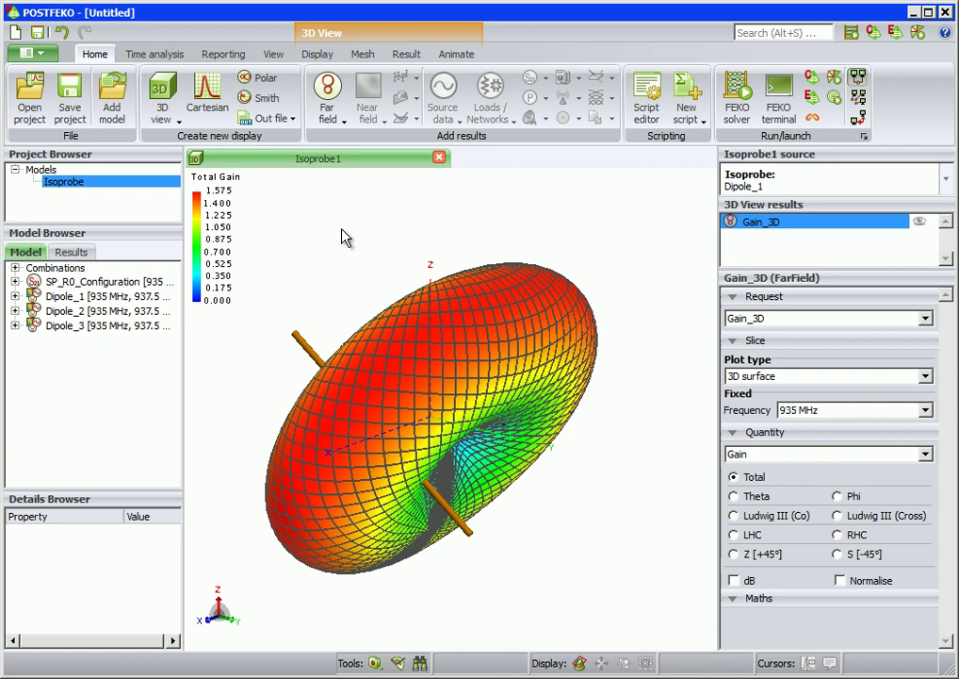
- Switch the gain pattern to Dipole_2, then Dipole_3, rotating to inspect each
click(760, 187)
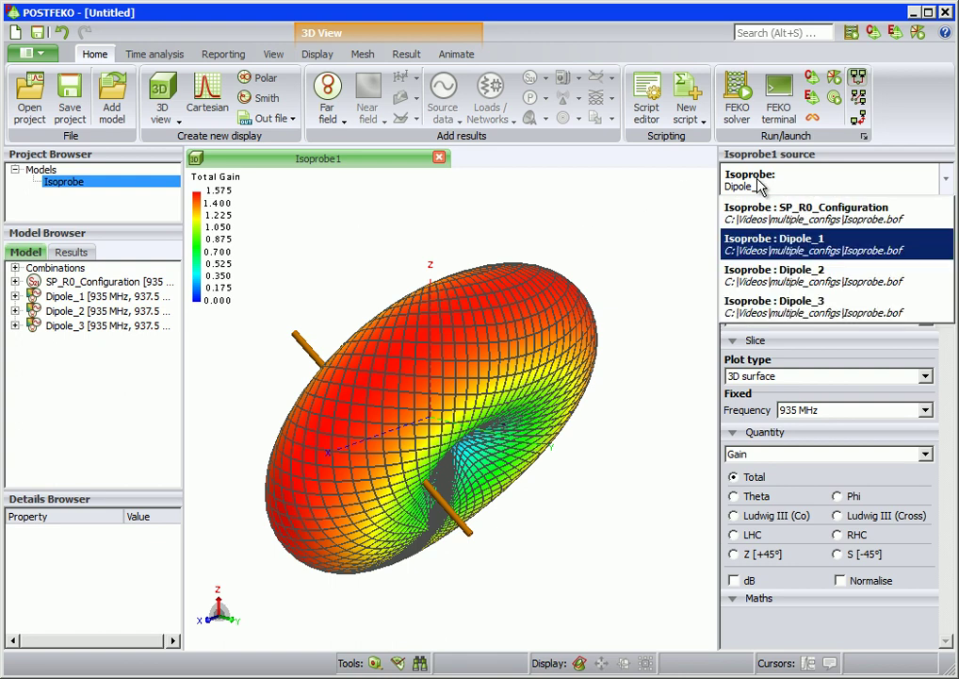
click(776, 276)
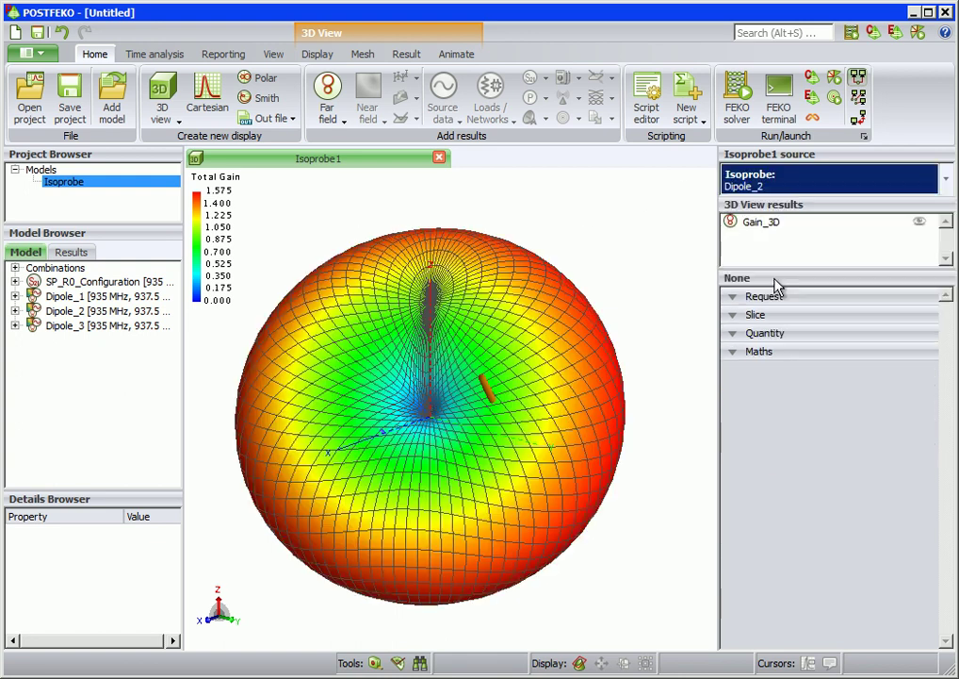
drag(664, 295, 585, 302)
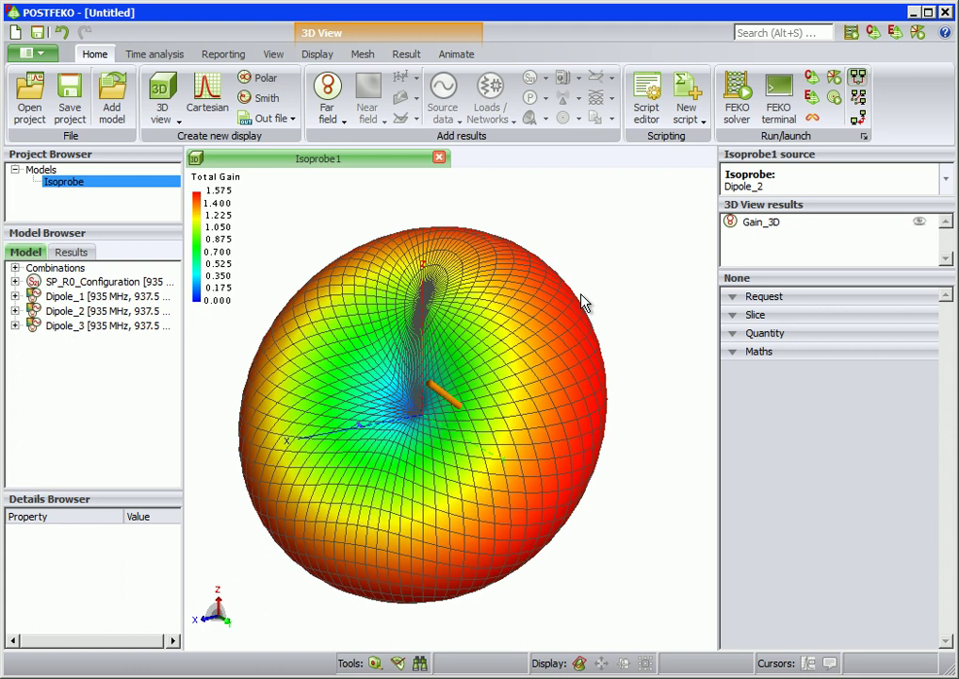
click(788, 188)
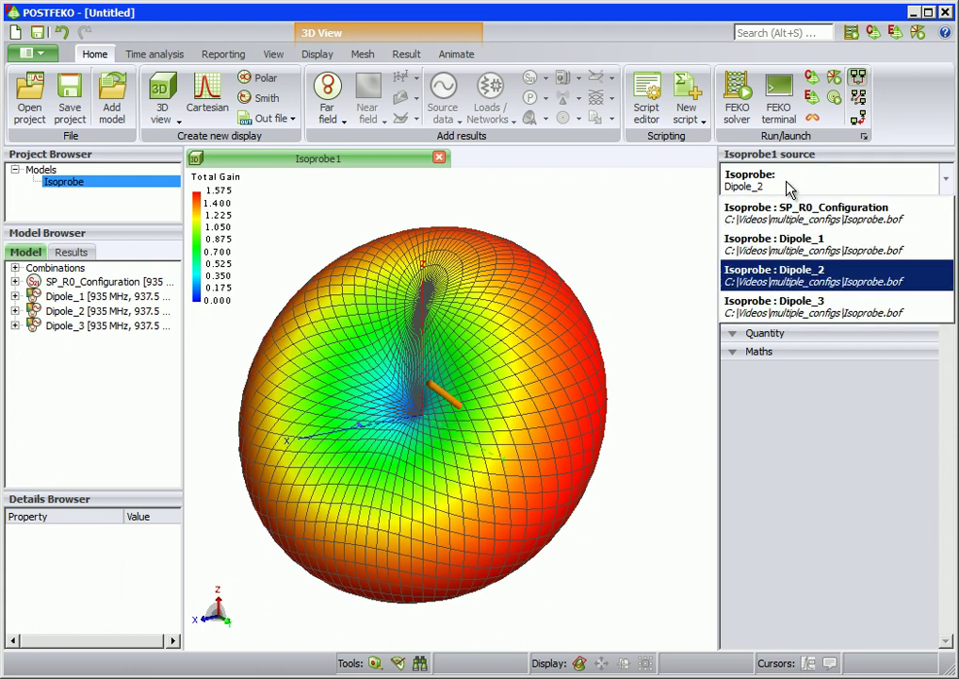
click(790, 316)
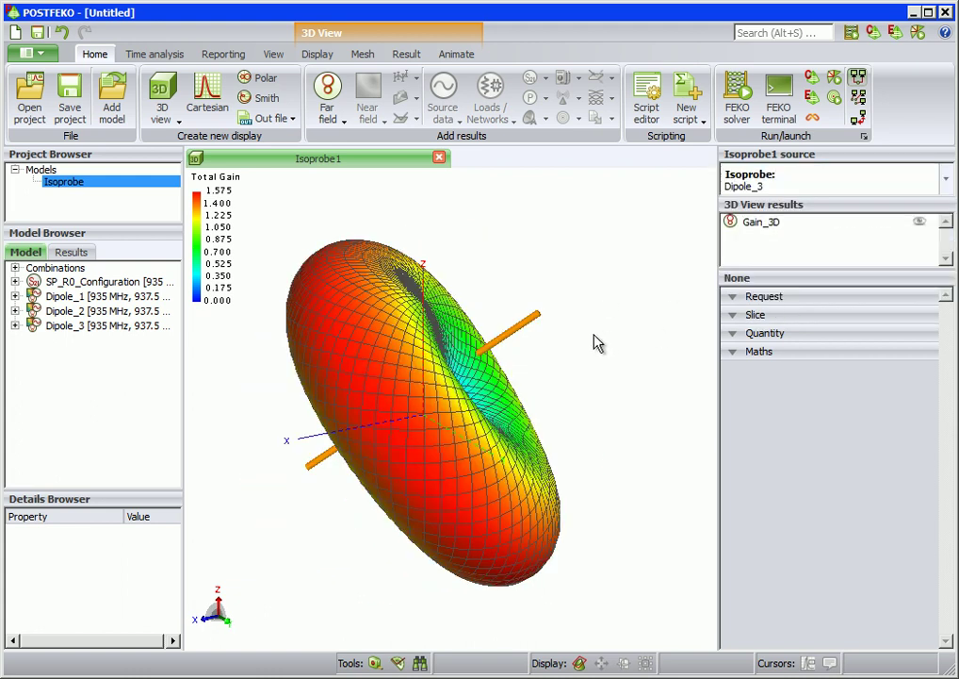
mouse_move(598, 343)
mouse_down()
mouse_move(299, 354)
mouse_move(607, 353)
mouse_up()
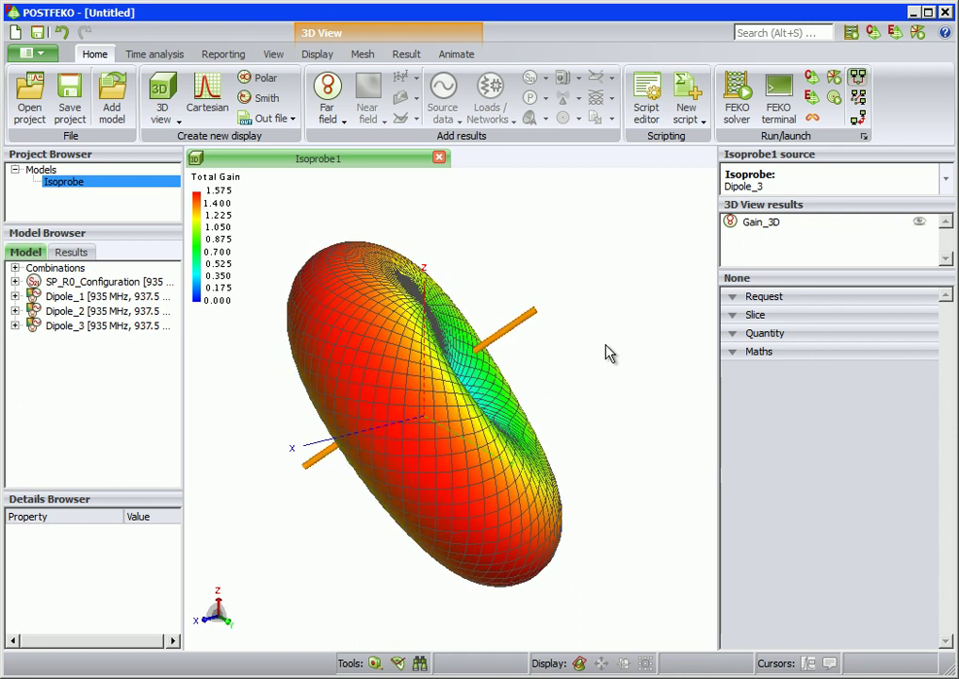
click(209, 98)
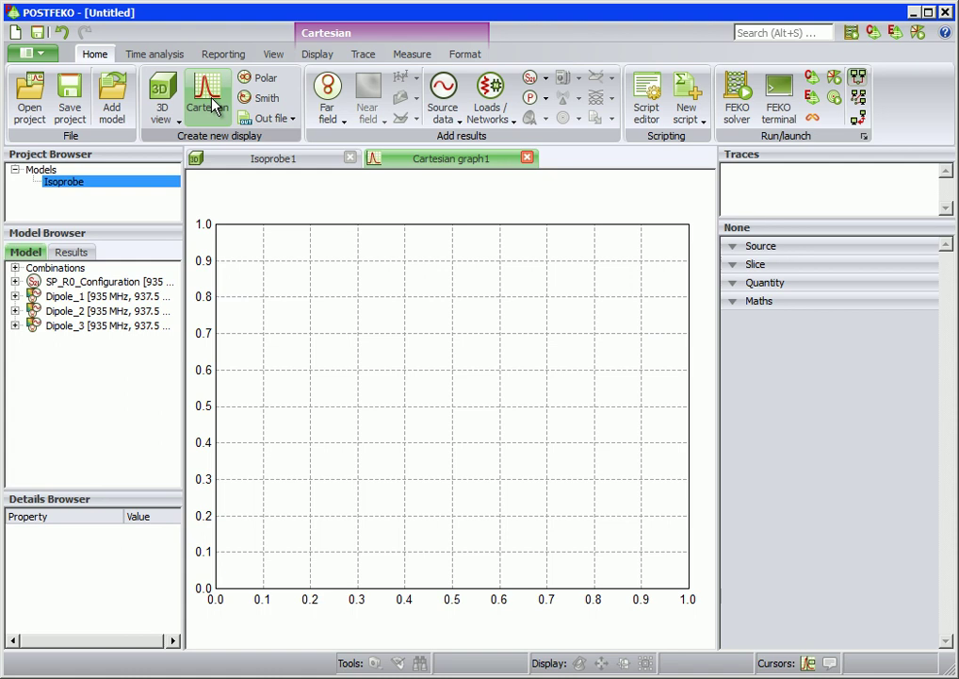
- Plot SP_R0 on the Cartesian graph and add a duplicate trace showing S2,1
click(546, 82)
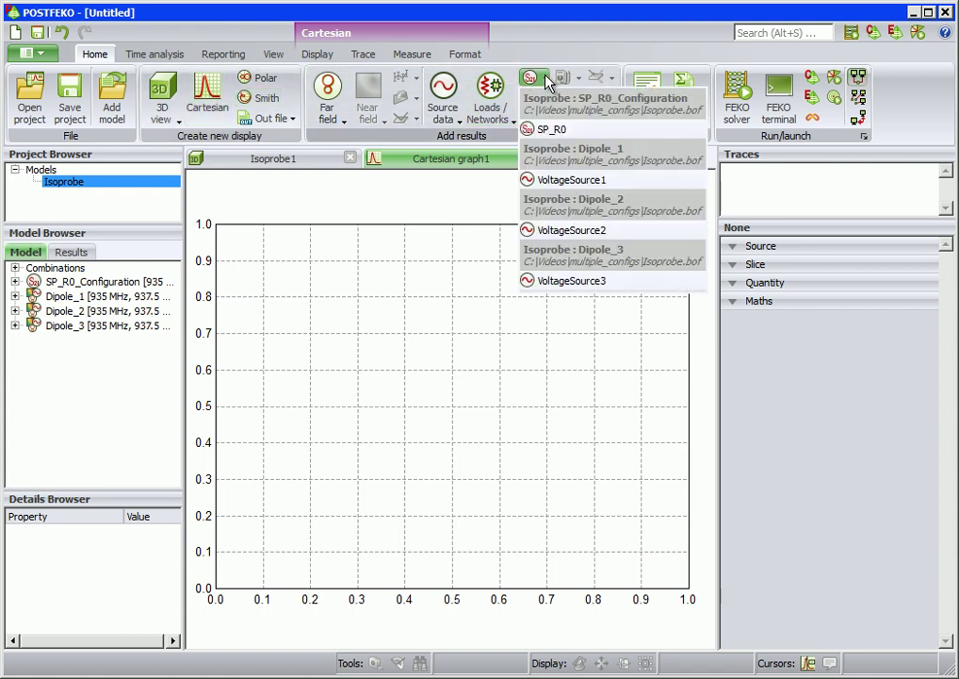
click(548, 131)
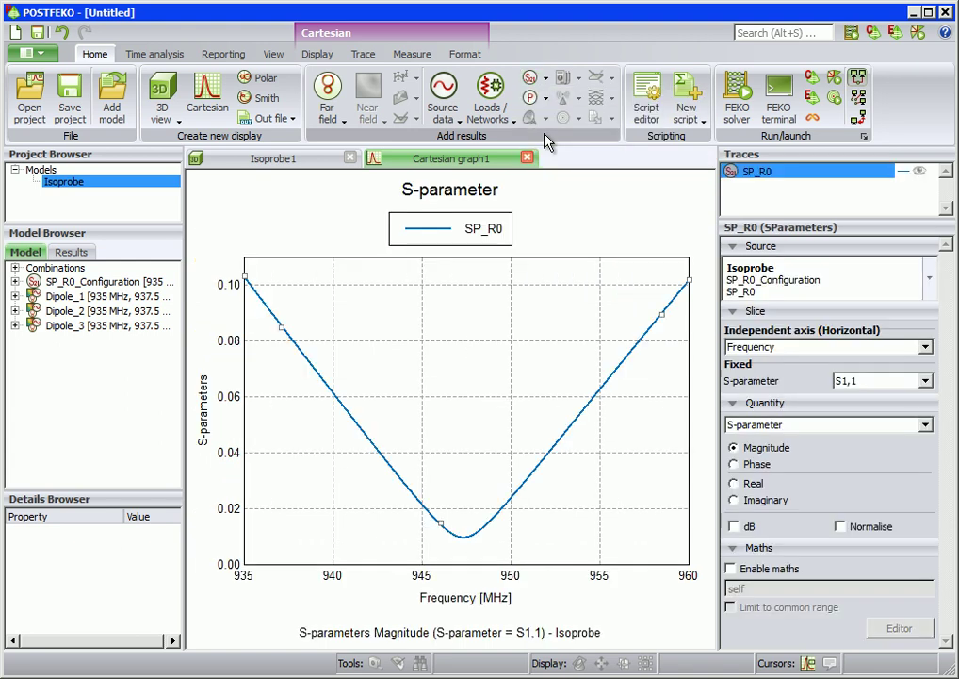
right_click(776, 175)
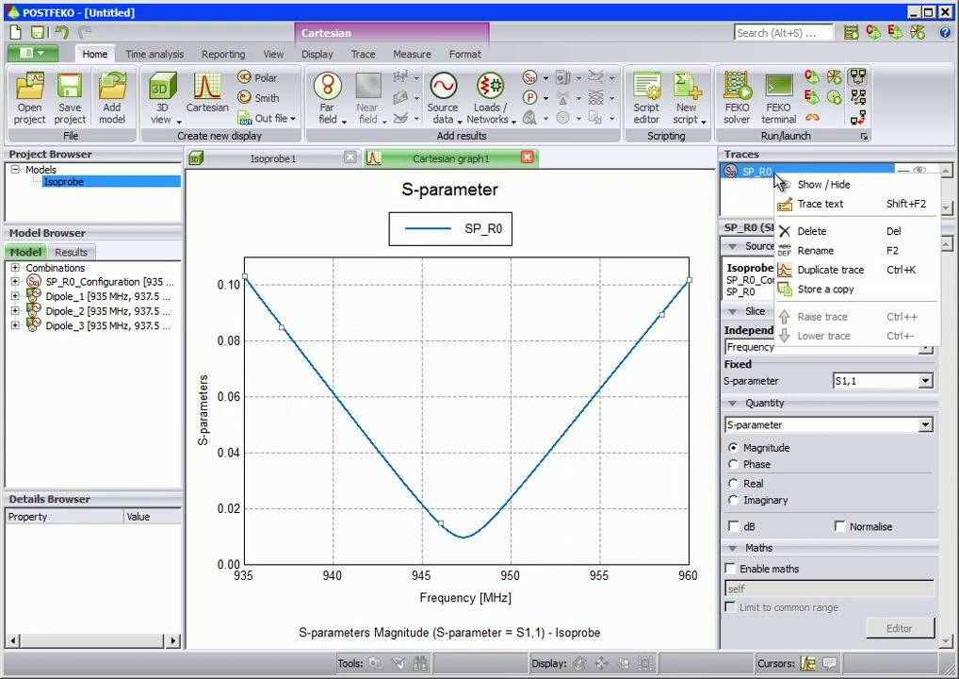
click(801, 269)
click(775, 187)
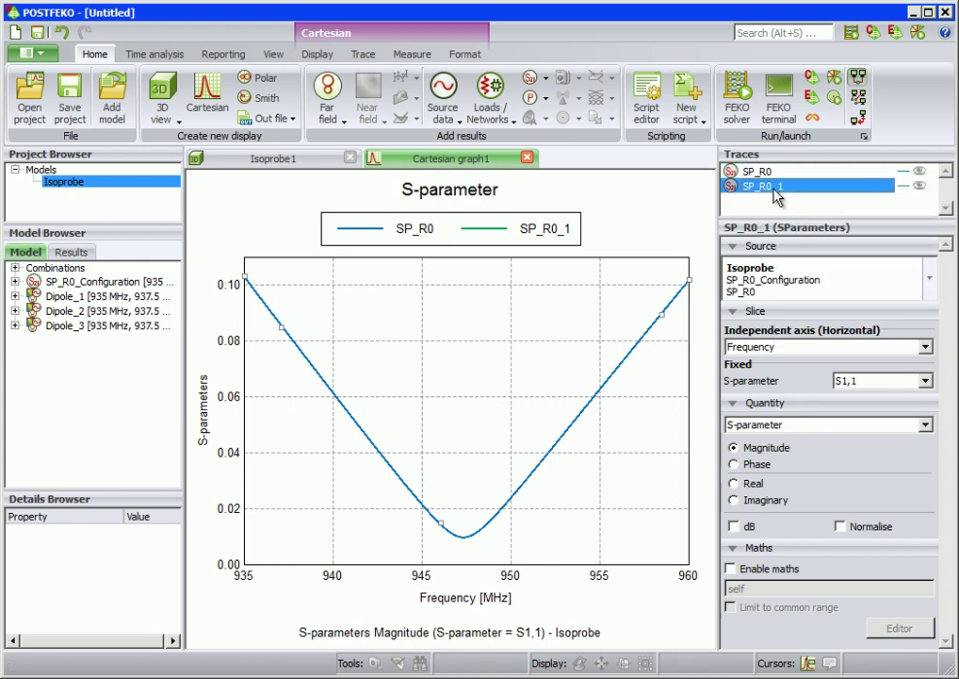
click(869, 382)
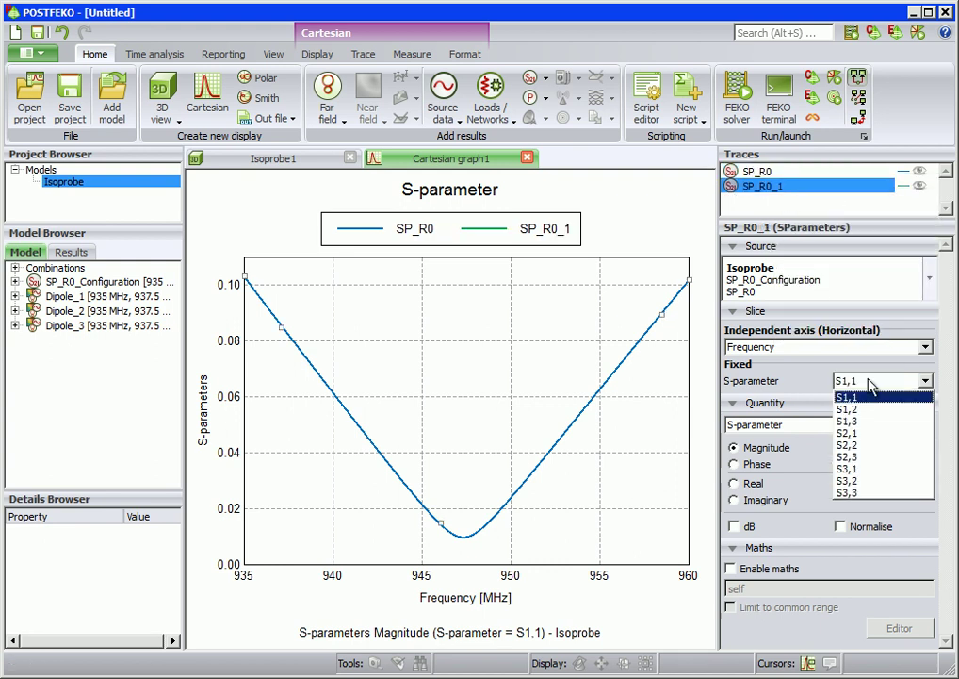
click(871, 434)
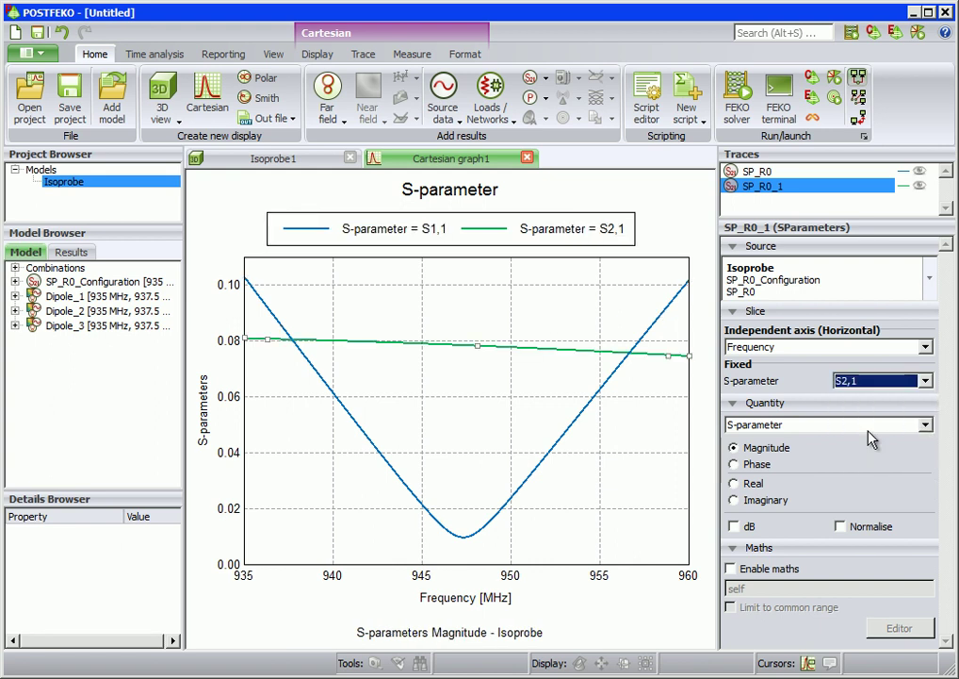